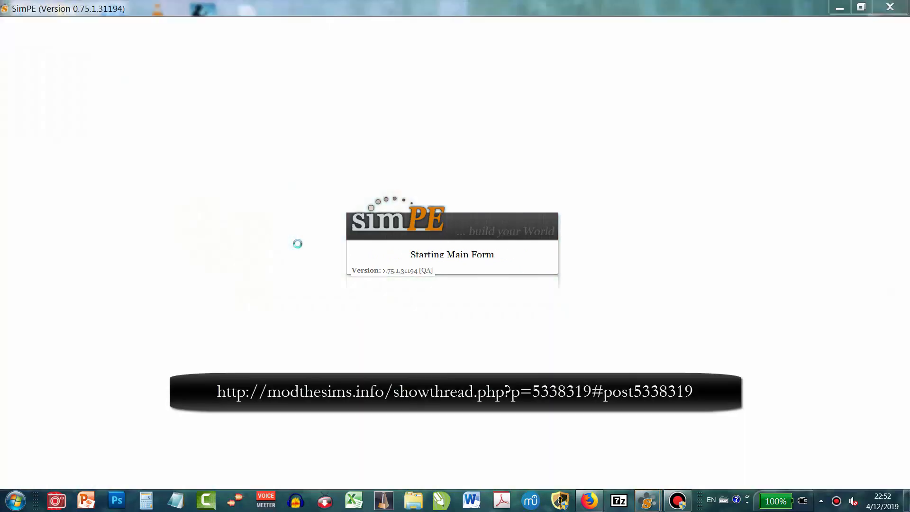
Extract the Sim data of the Pleasantview (MMR1) neighborhood into the Hooddata folder on the Seagate Backup Sims (E:) drive.
click(16, 26)
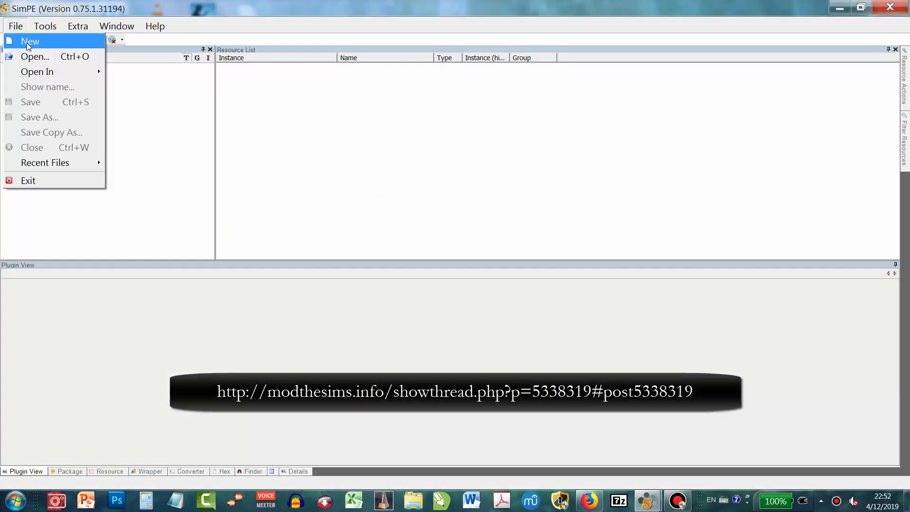
mouse_move(52, 27)
mouse_move(73, 47)
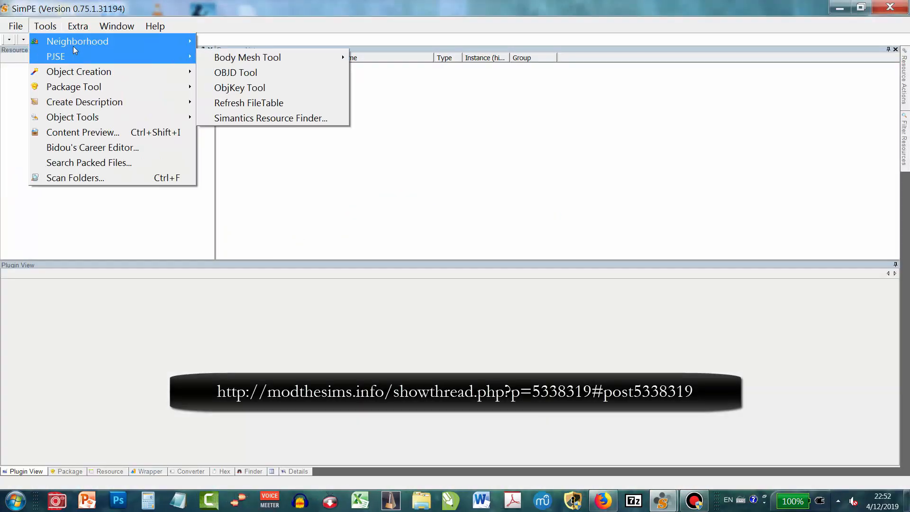
click(232, 43)
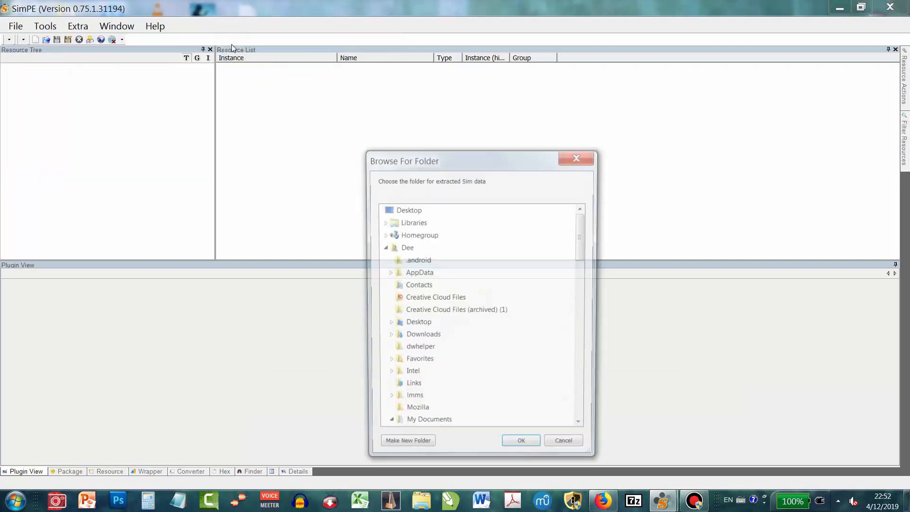
drag(582, 224, 585, 372)
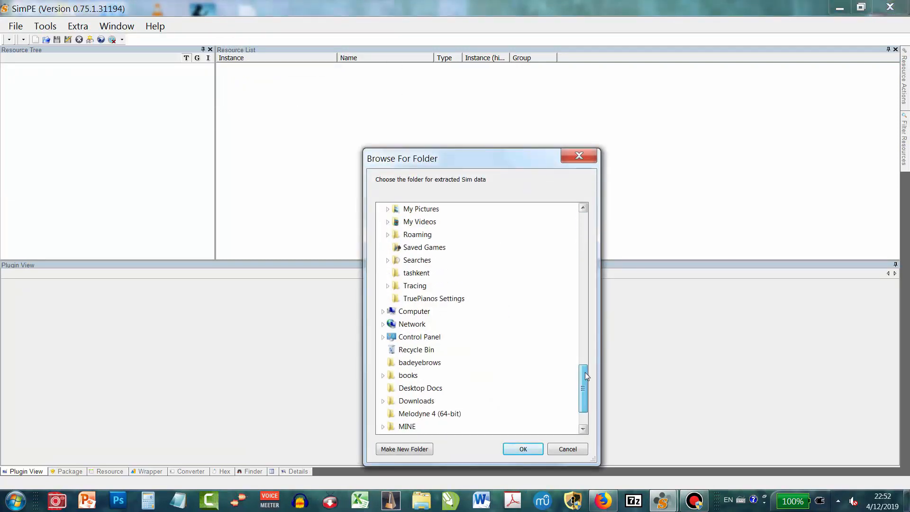
click(383, 312)
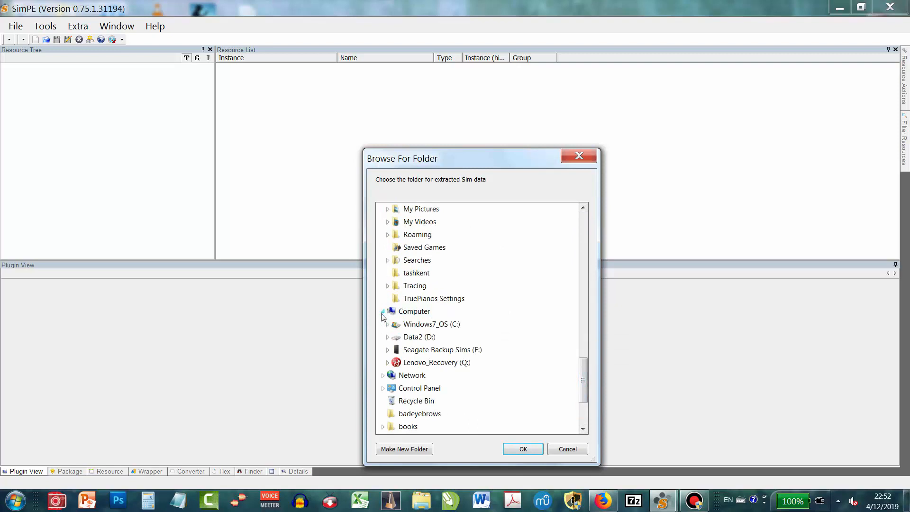
click(388, 350)
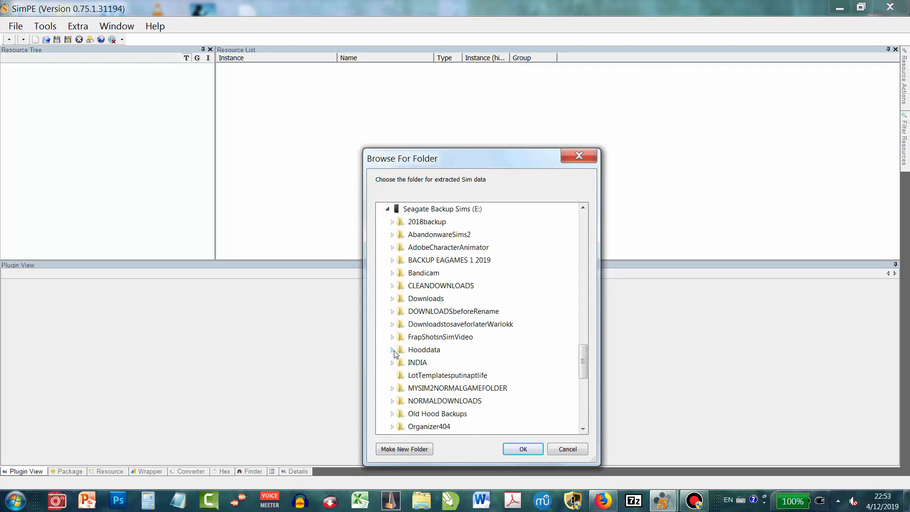
click(393, 350)
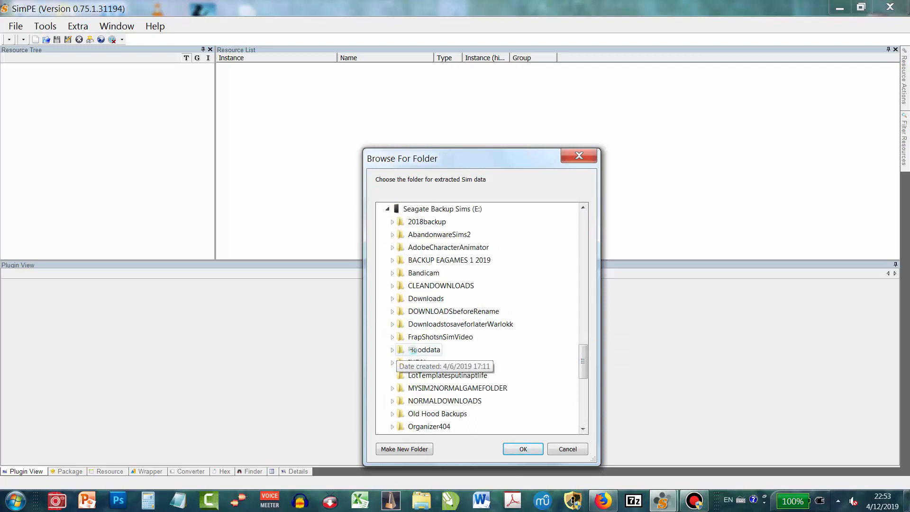
click(509, 448)
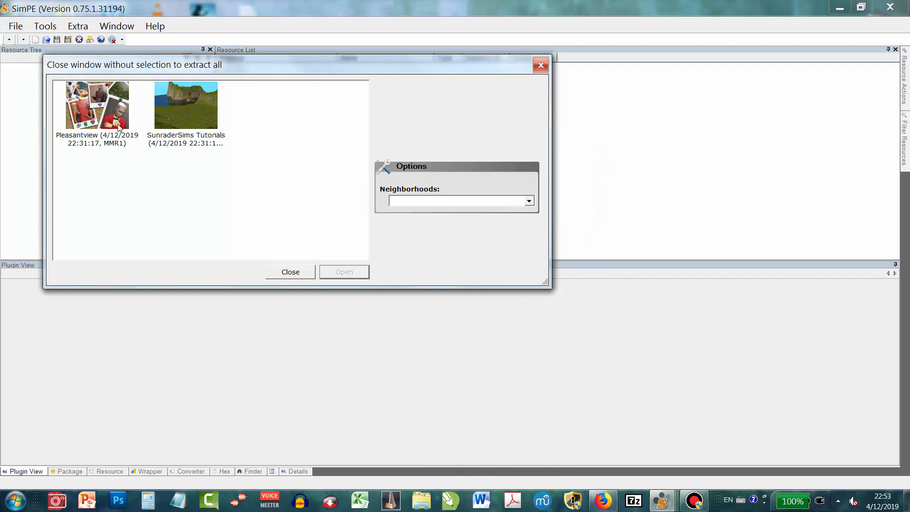
click(119, 127)
click(334, 272)
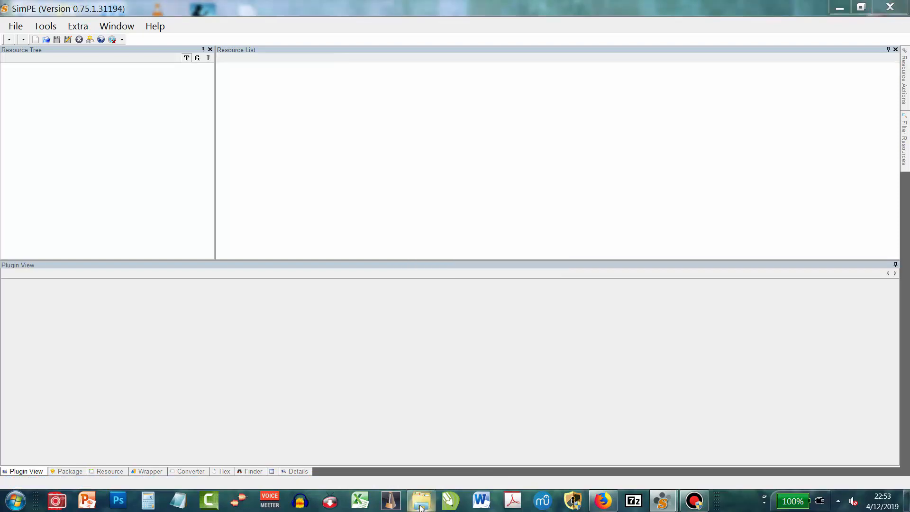
Switch to Windows Explorer and open the Hooddata folder on the Seagate Backup Sims (E:) drive.
click(420, 503)
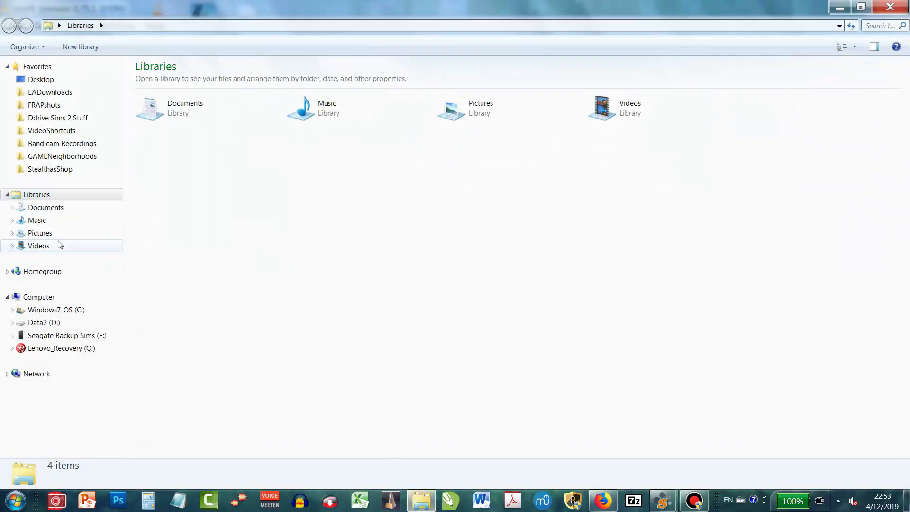
click(74, 336)
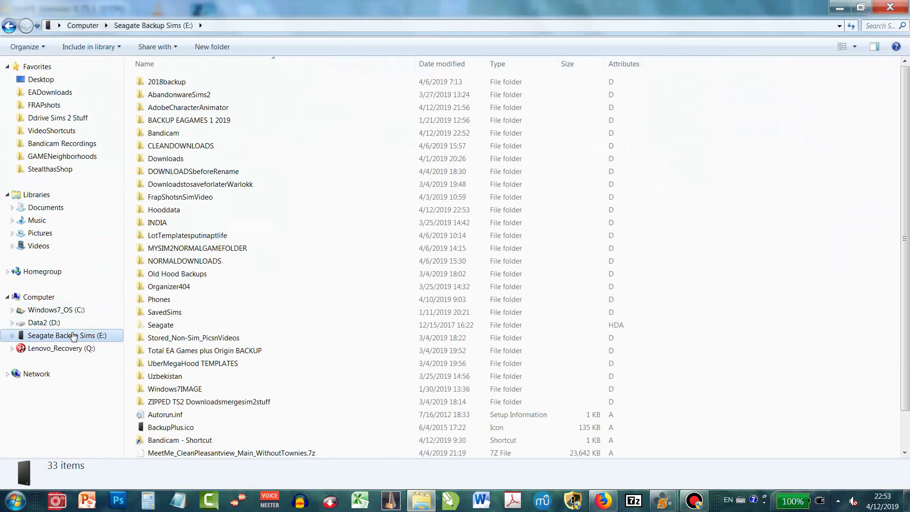
double_click(162, 209)
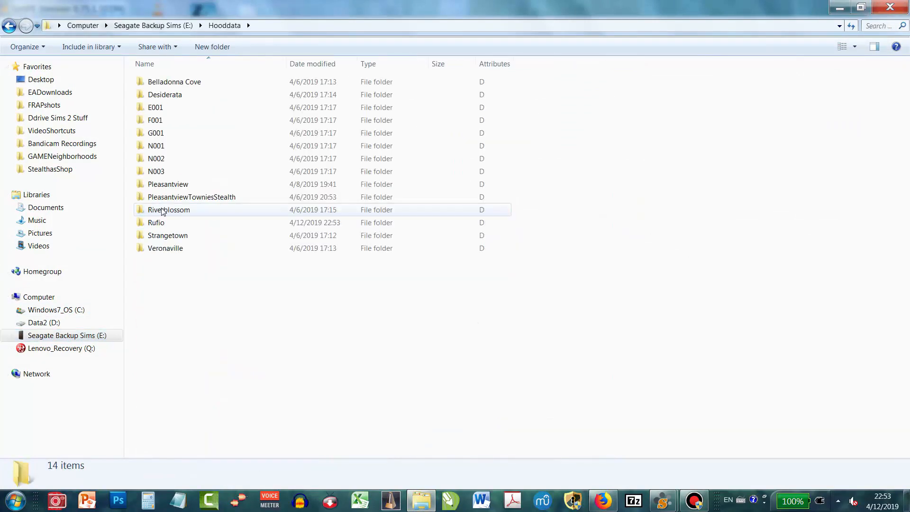
Rename the extracted Rufio folder to MMR1 and open it.
click(162, 226)
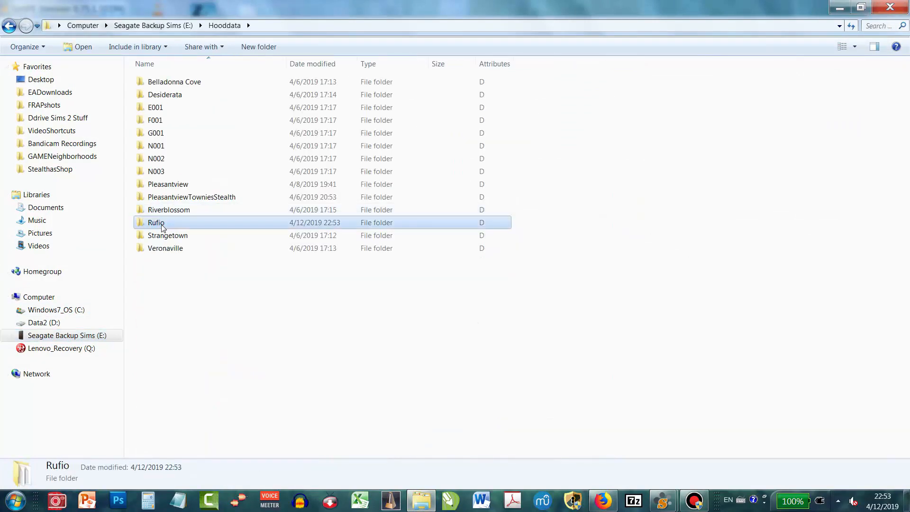
right_click(162, 227)
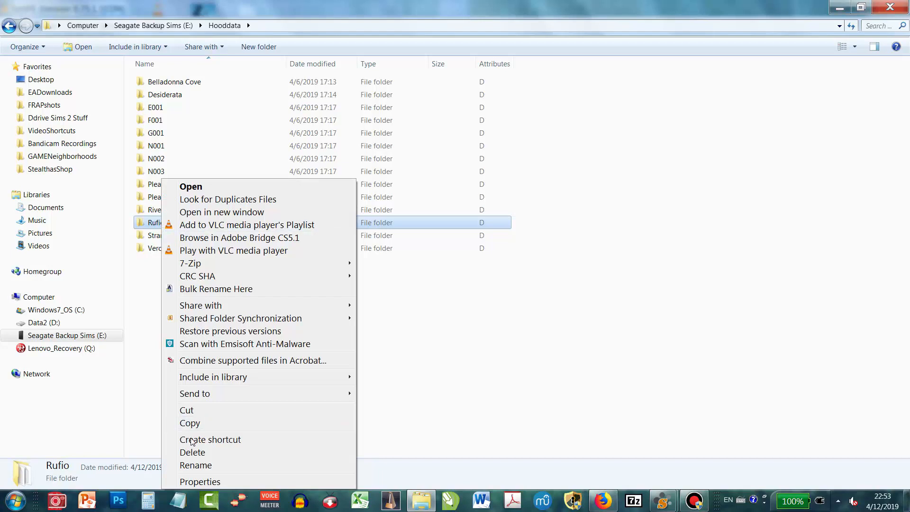
click(201, 466)
text(MMR1)
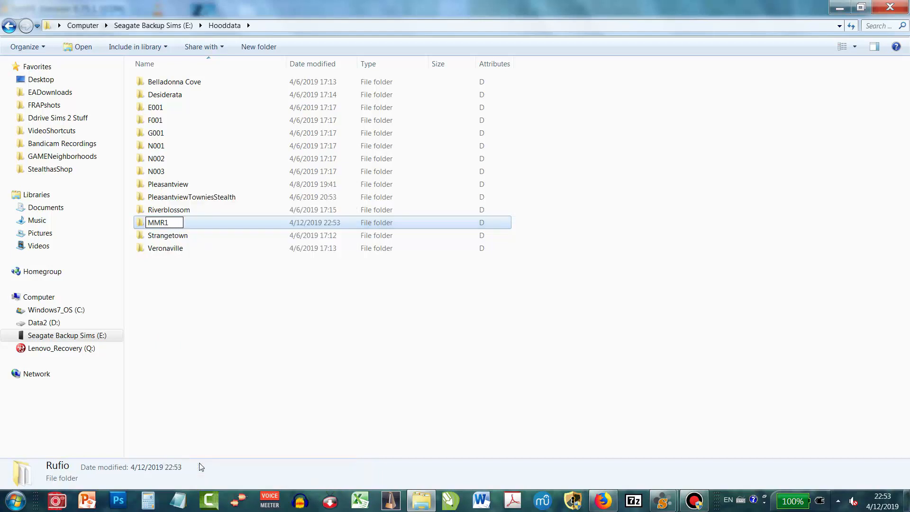
key(Return)
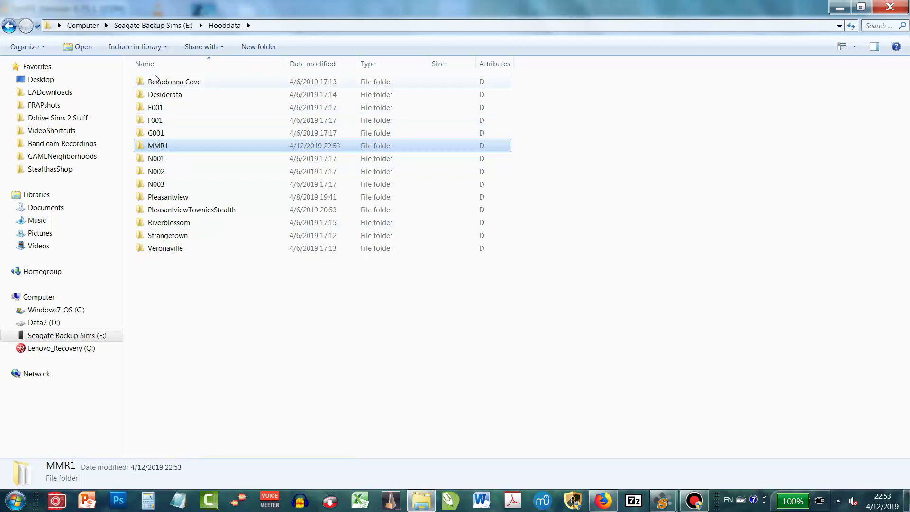
click(162, 150)
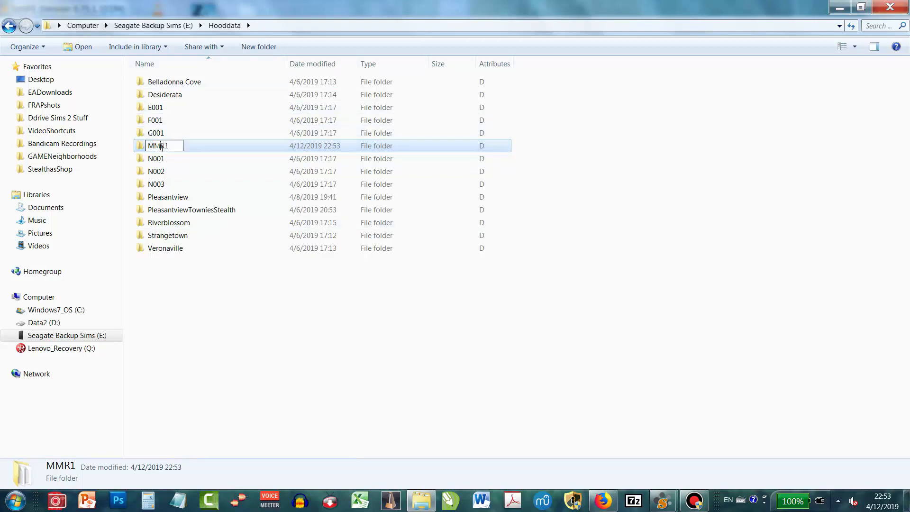
double_click(145, 150)
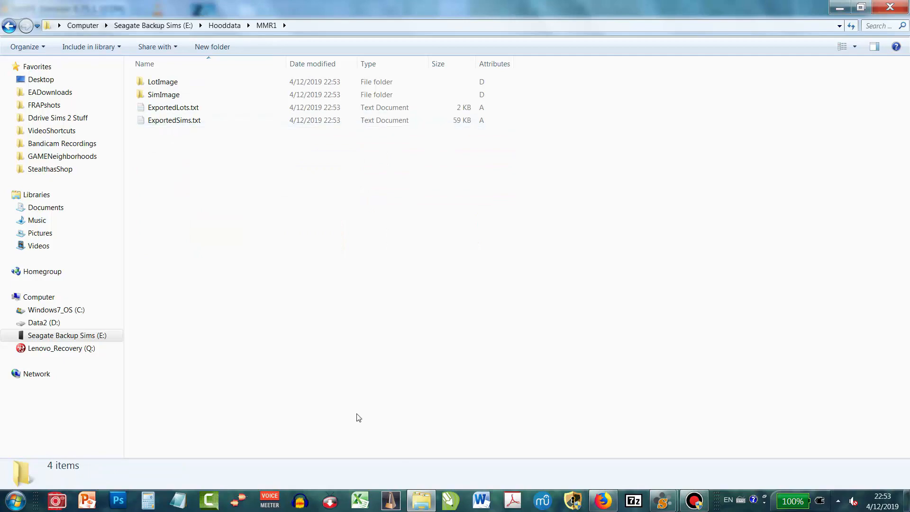
Switch to Microsoft Excel and open ExportedSims.txt from the MMR1 folder for text import.
click(368, 506)
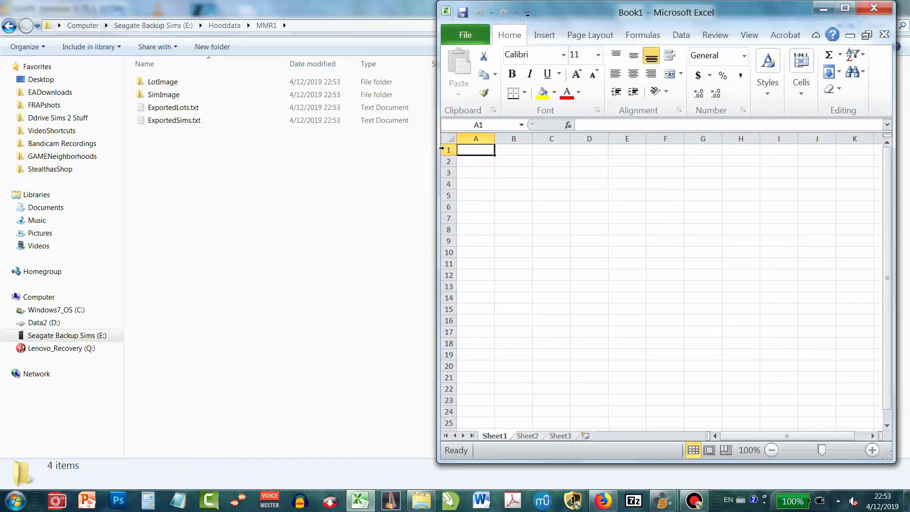
click(478, 32)
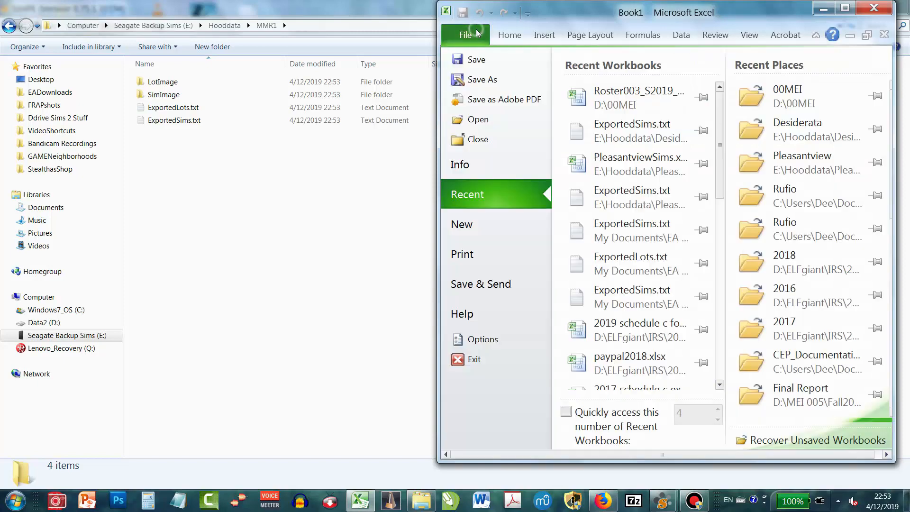
click(479, 119)
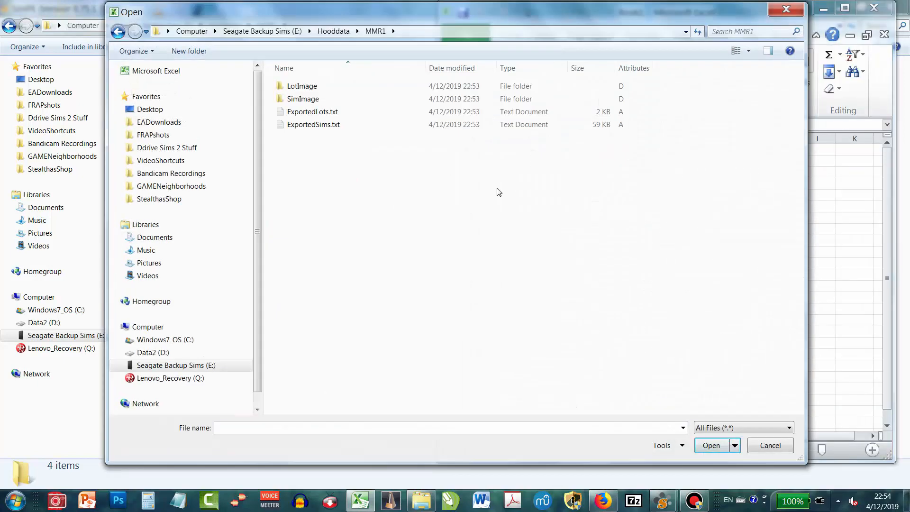
click(321, 126)
double_click(320, 126)
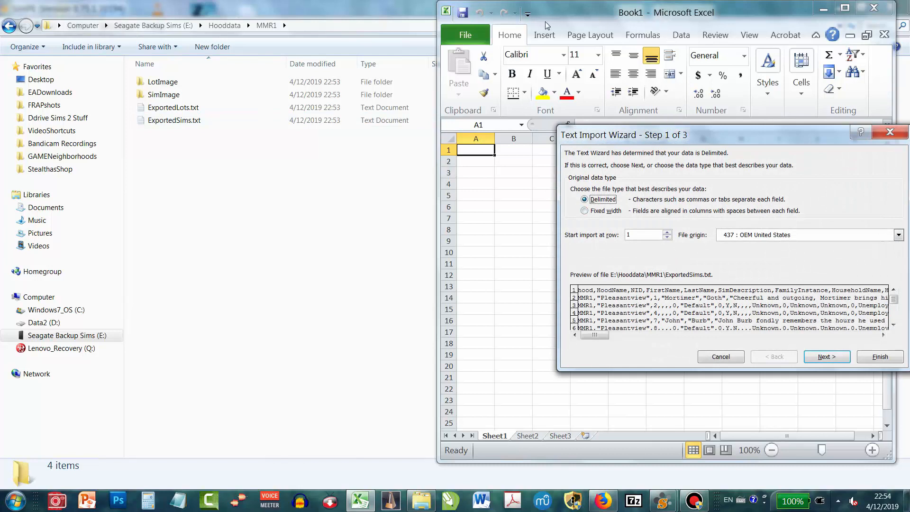
Import the text file as delimited data with comma instead of tab as the delimiter and General column format.
drag(635, 138, 383, 122)
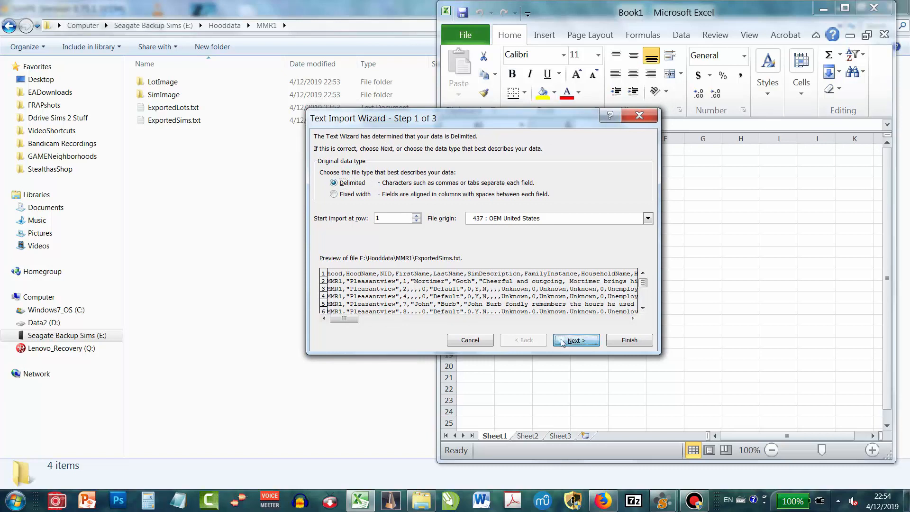
click(576, 340)
click(324, 186)
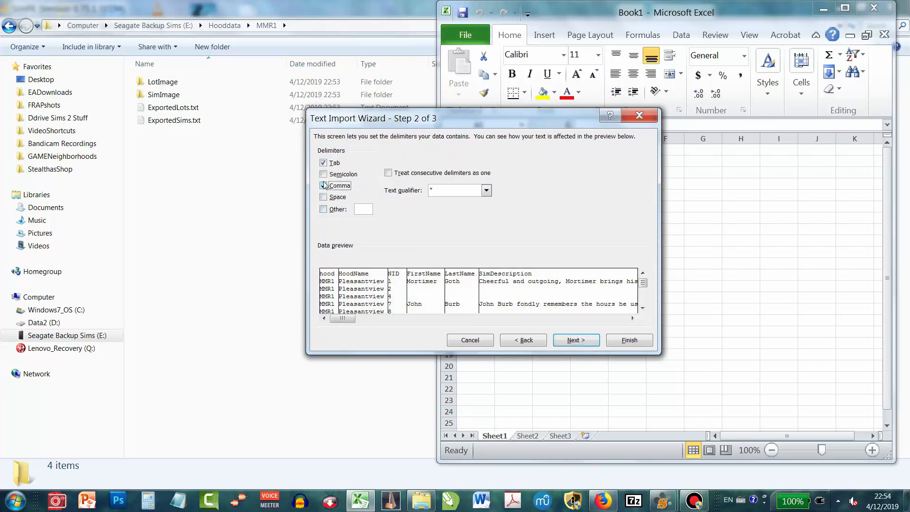
click(323, 163)
click(576, 340)
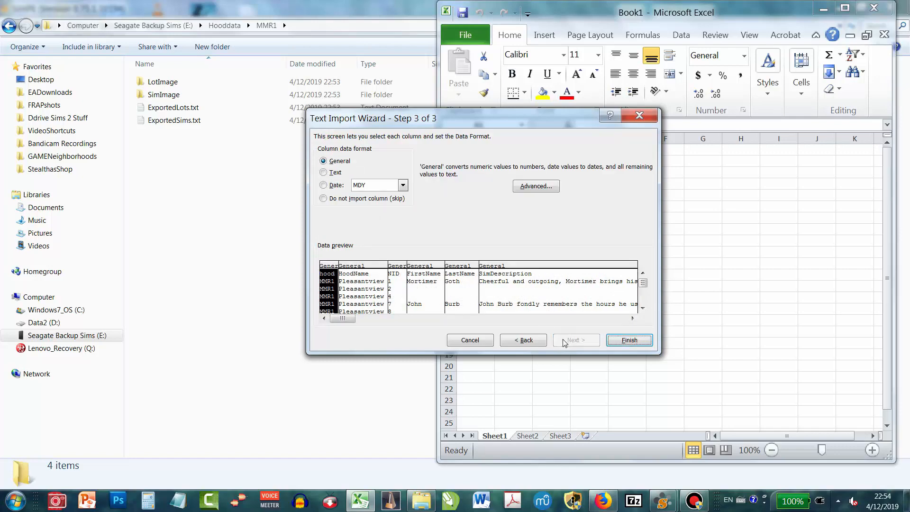
click(628, 340)
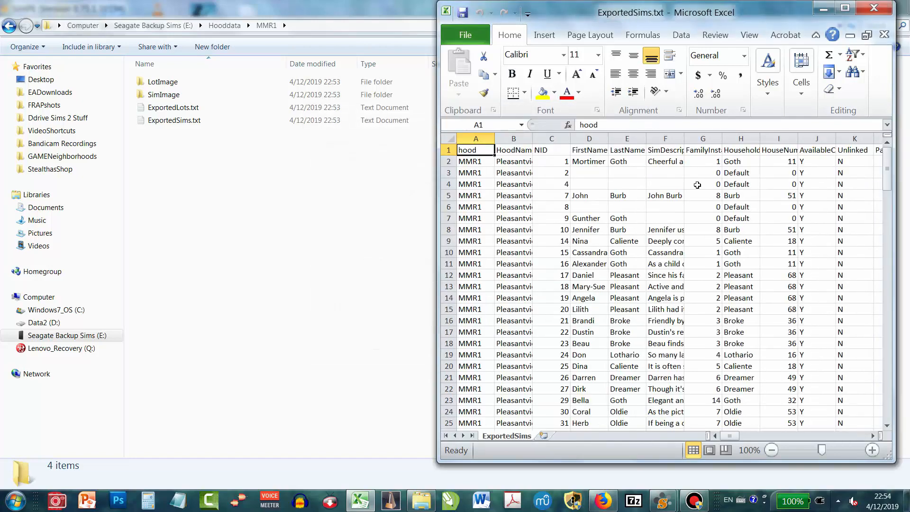
Maximize the workbook window and fit the HoodName, FirstName and LastName columns to their contents.
click(845, 7)
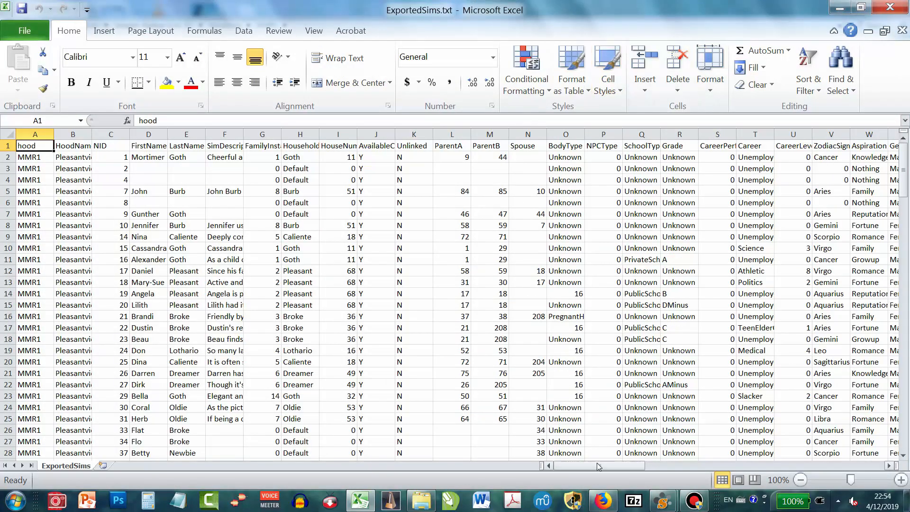
click(72, 135)
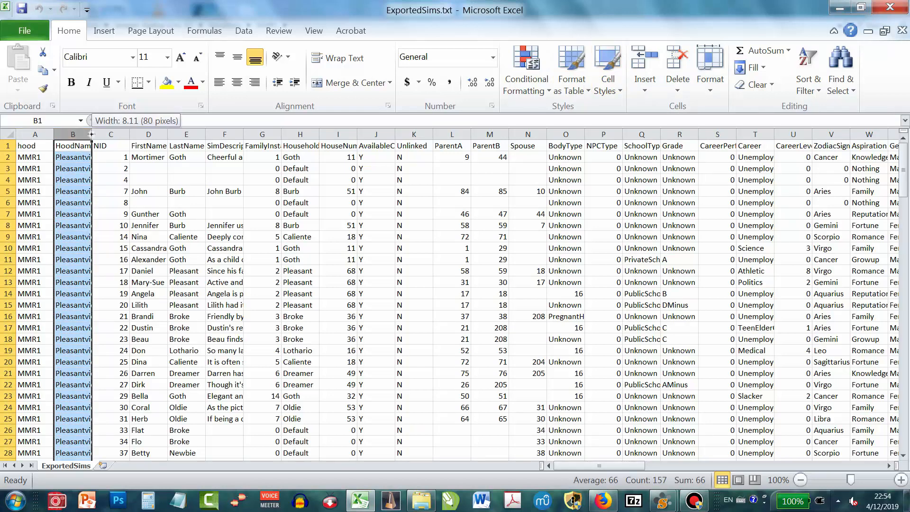
double_click(92, 134)
click(123, 134)
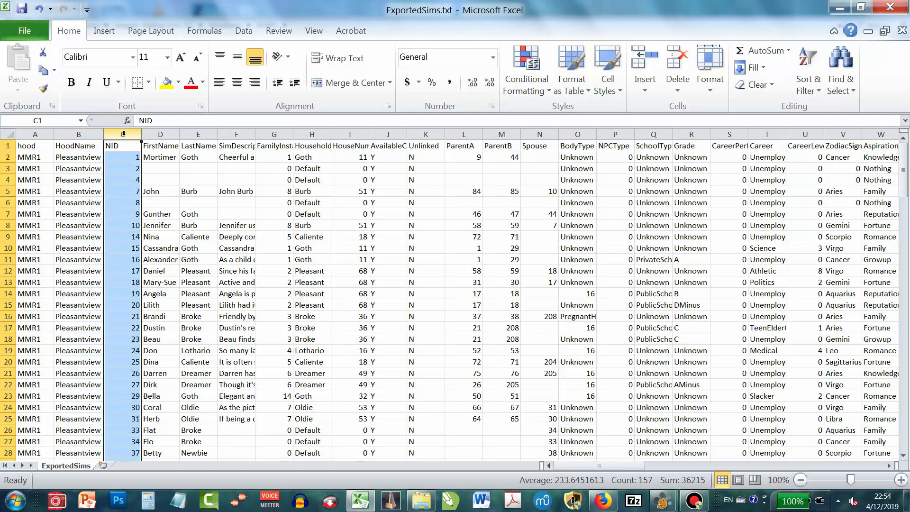
double_click(177, 134)
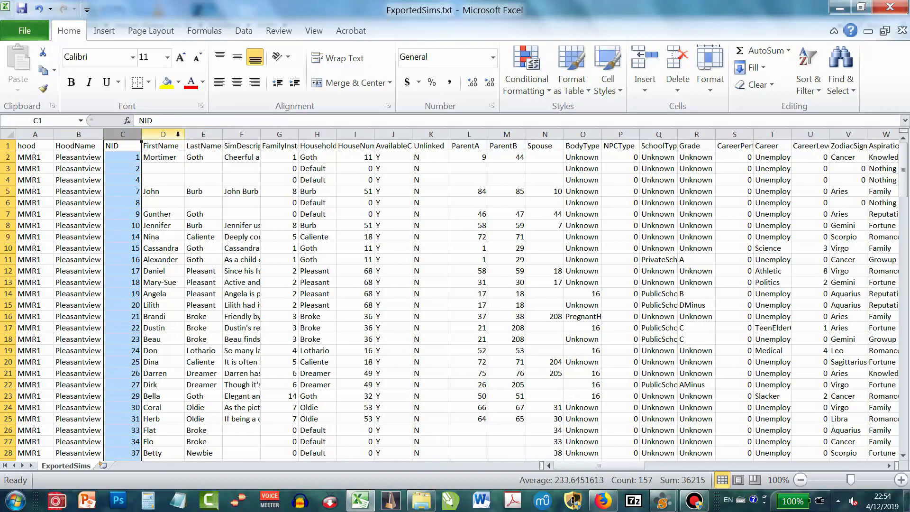
double_click(223, 134)
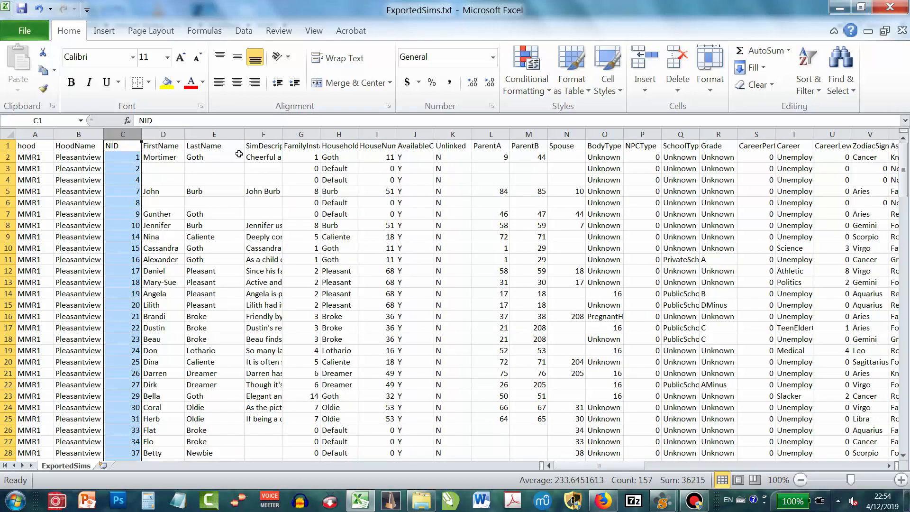
Sort the data by the Career column from A to Z, expanding the selection to the neighbouring columns.
drag(572, 465, 608, 465)
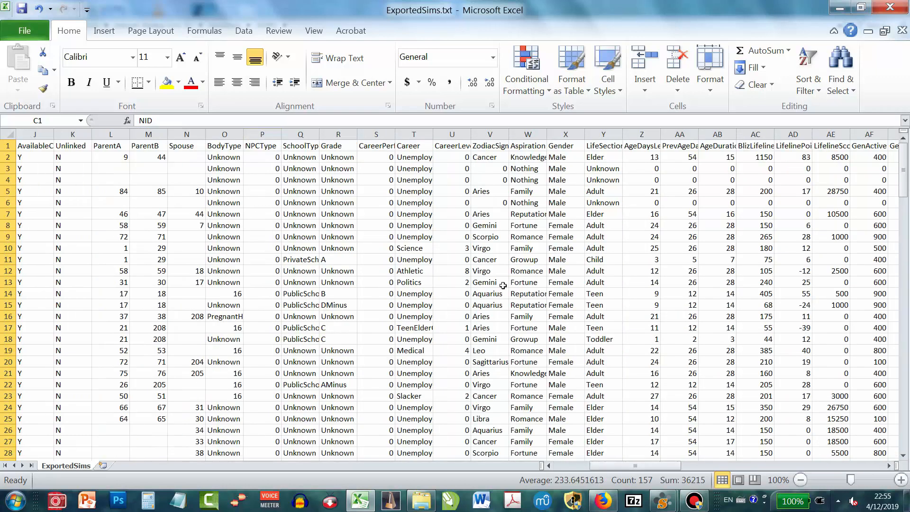
click(414, 135)
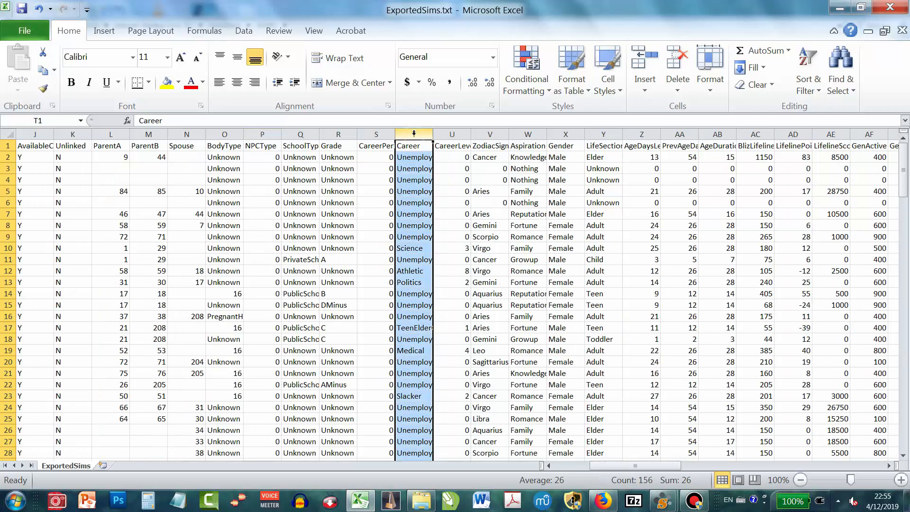
click(809, 81)
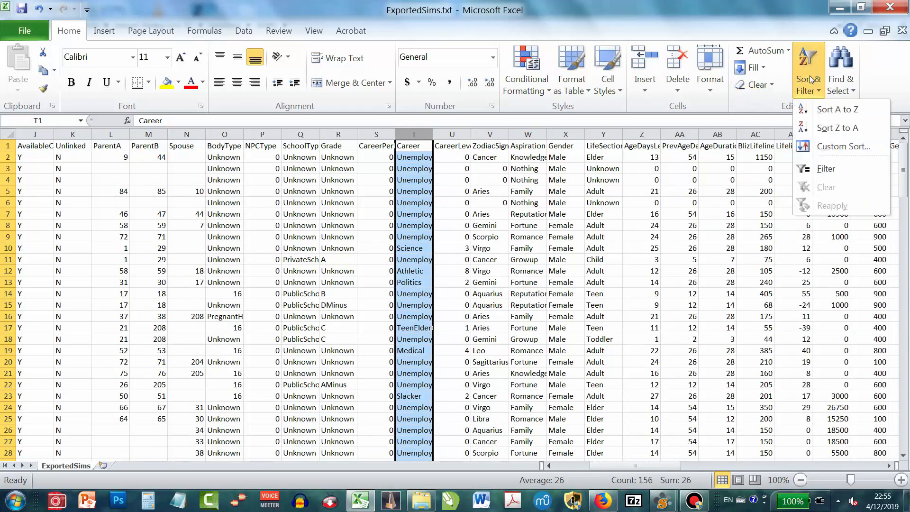
click(823, 109)
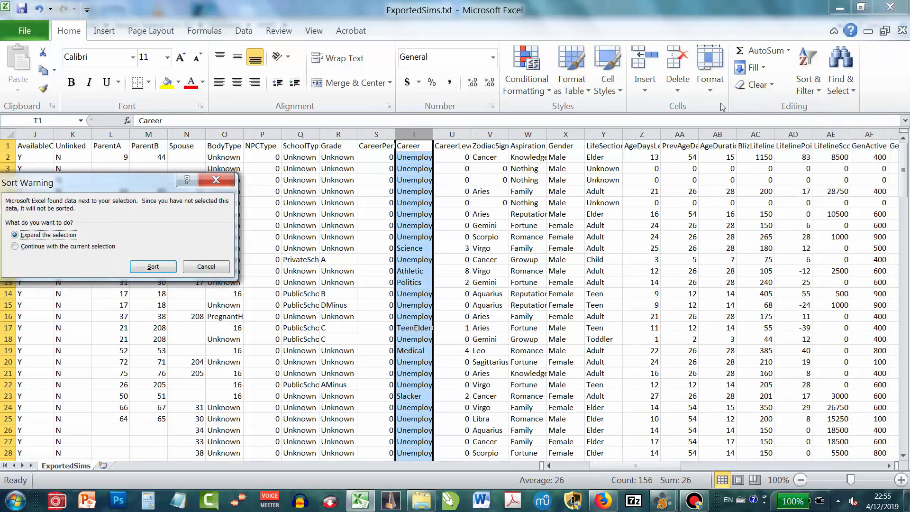
click(151, 266)
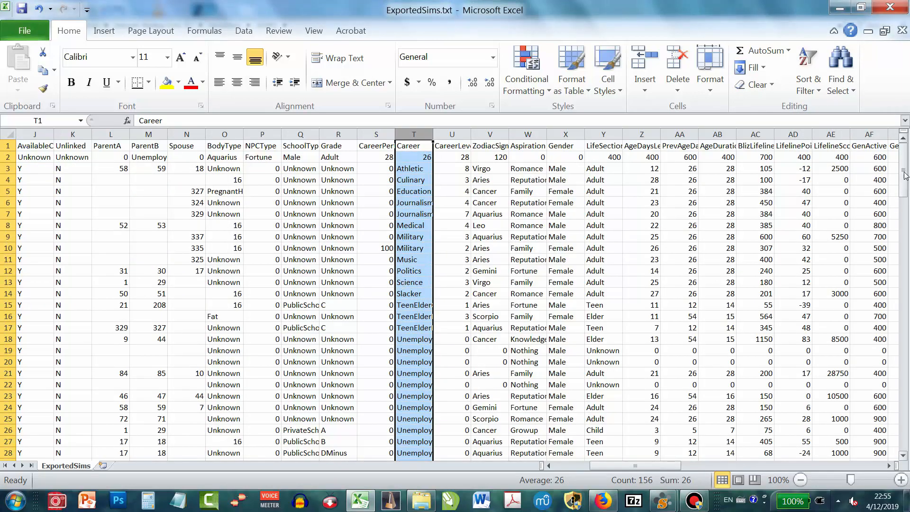
mouse_move(907, 172)
mouse_down()
mouse_move(908, 441)
mouse_move(906, 168)
mouse_up()
Sort the expanded data by the ZodiacSign column from A to Z and look through the sorted rows.
click(490, 134)
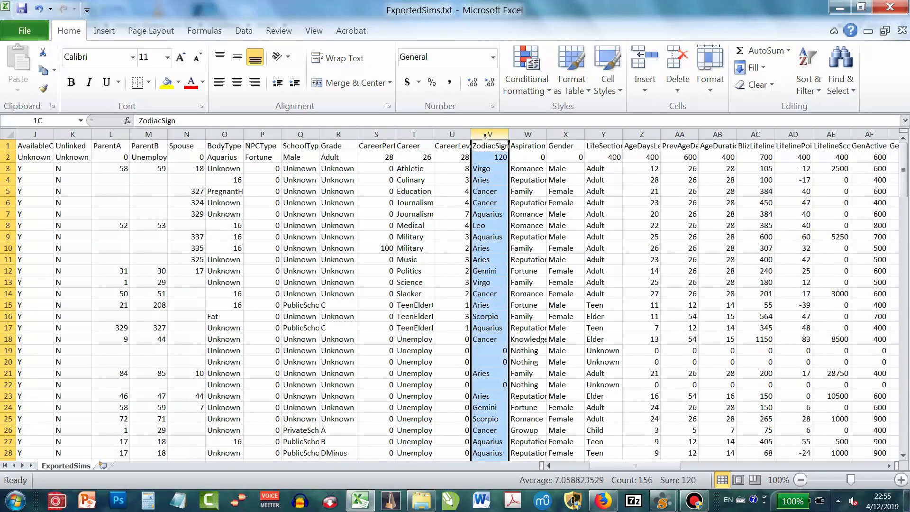
click(809, 52)
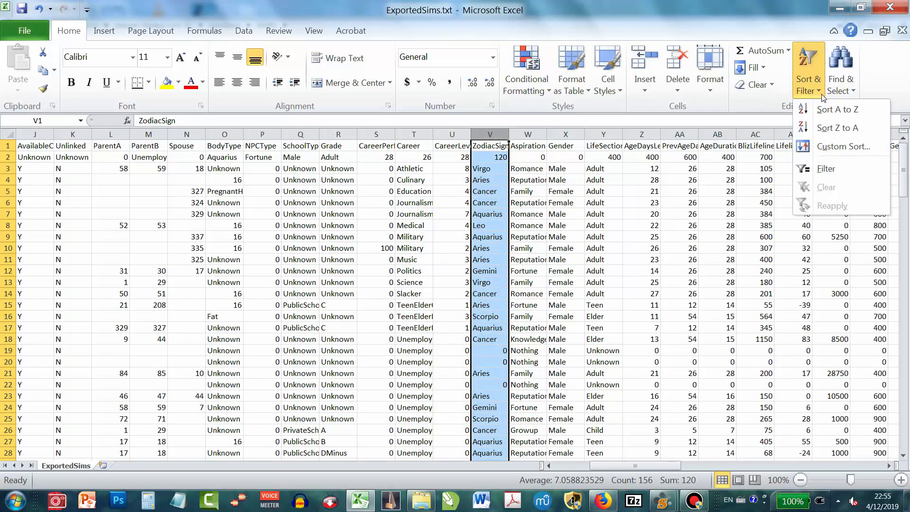
click(825, 106)
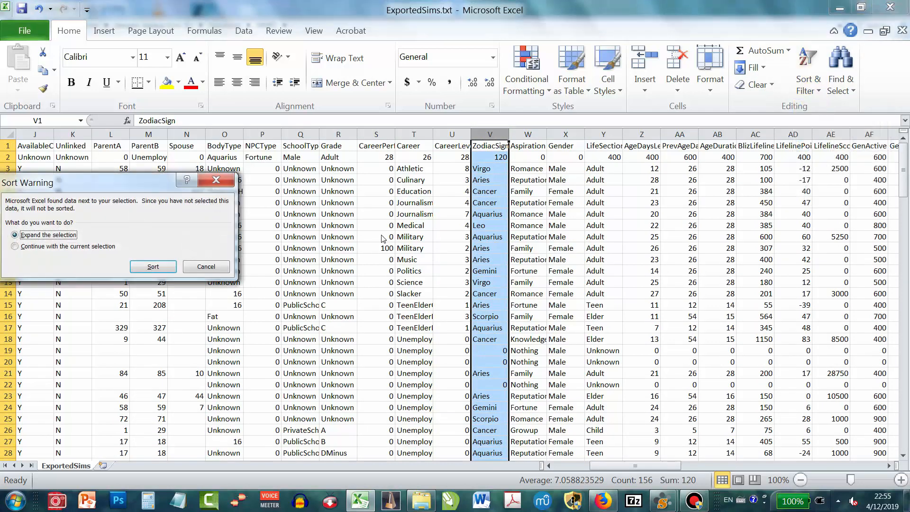
click(164, 267)
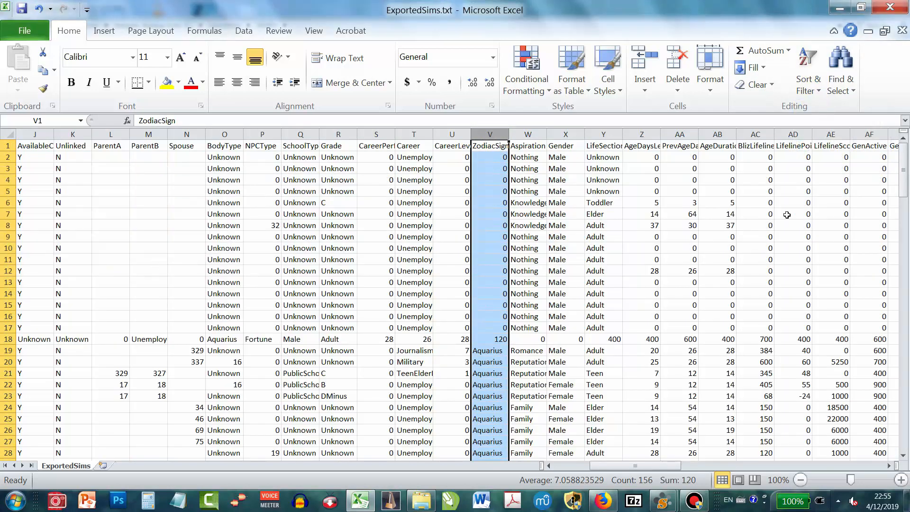
drag(904, 180, 905, 200)
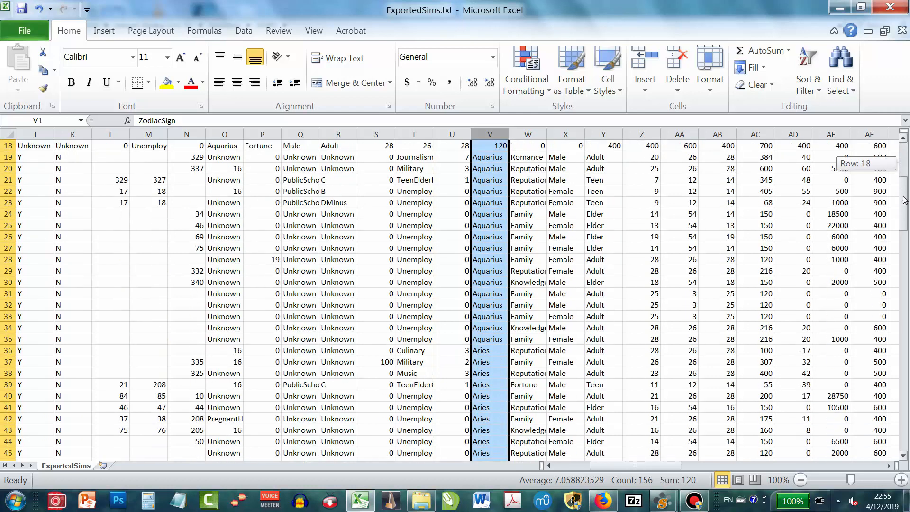
Sort the expanded data by the Animals column from smallest to largest and check which Sims are in the last rows.
drag(612, 464, 689, 463)
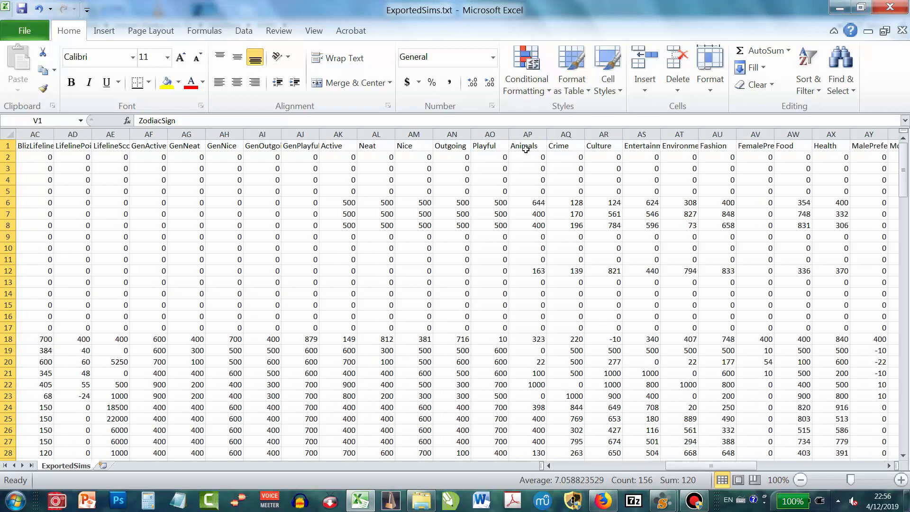
click(527, 135)
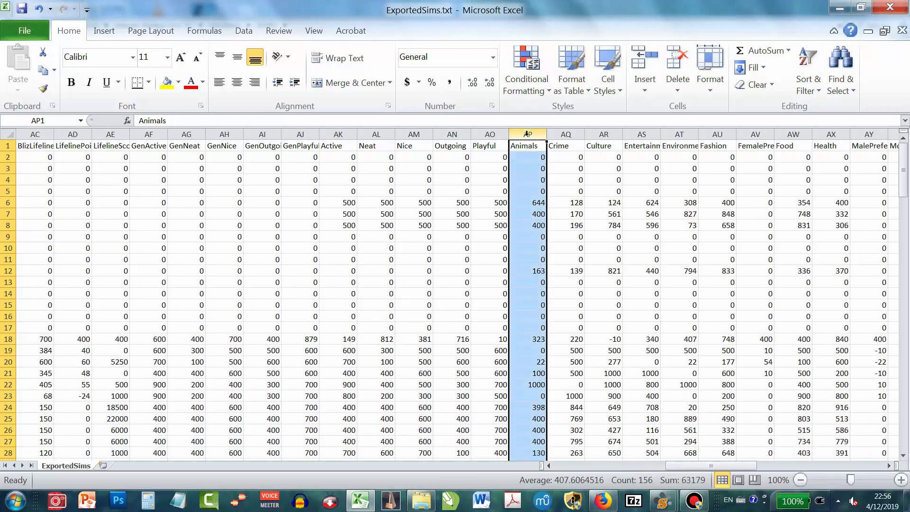
click(808, 71)
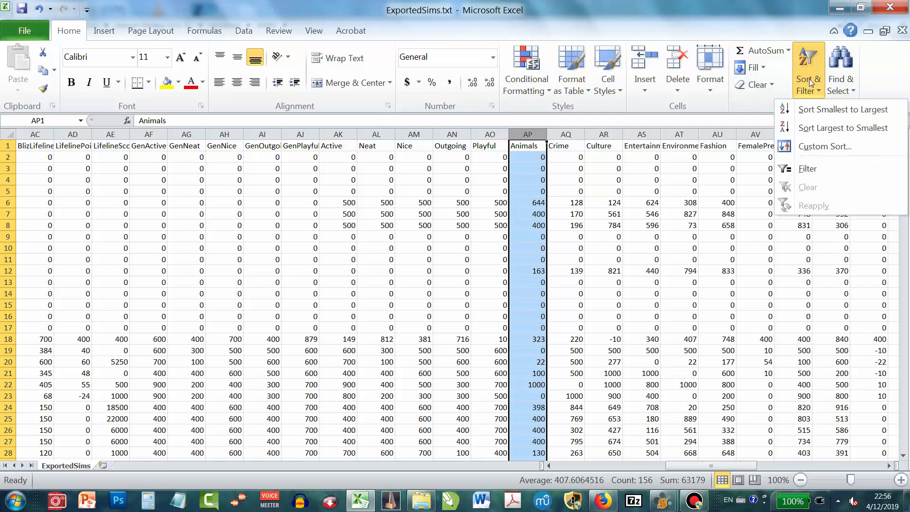
click(812, 106)
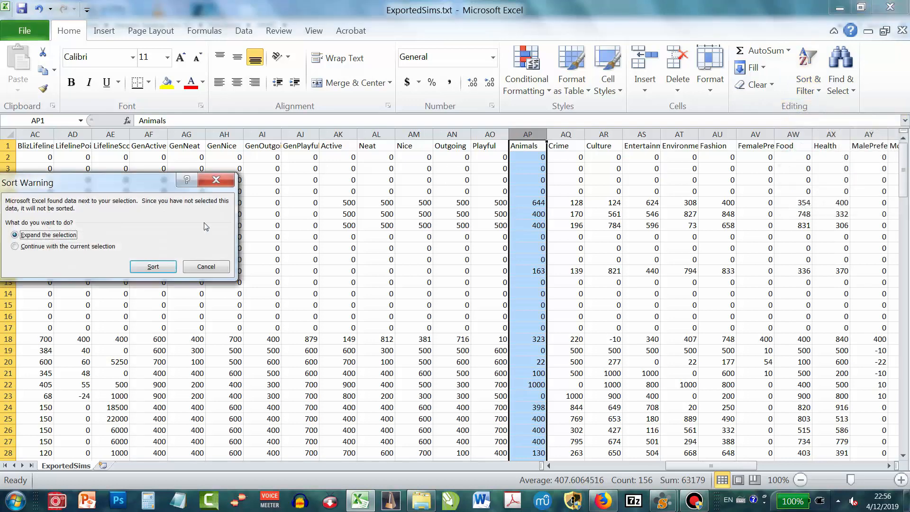
click(161, 260)
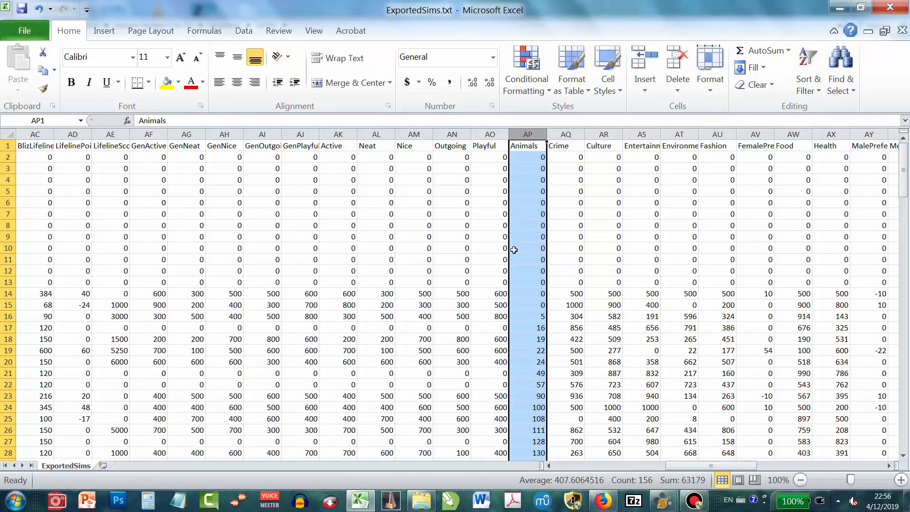
drag(905, 169, 904, 455)
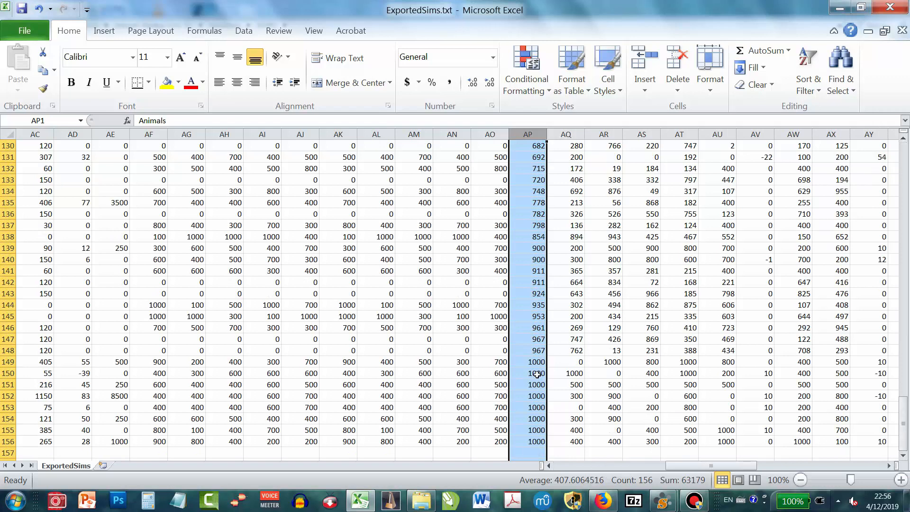
drag(693, 467, 569, 468)
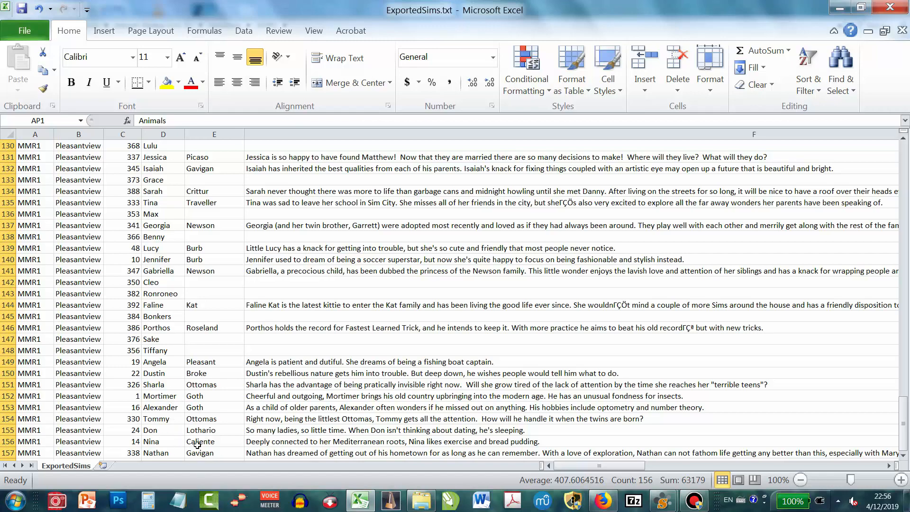
drag(582, 466, 554, 467)
Hide the columns from FirstName through SimDescription and from FamilyInstance through Aspiration.
click(149, 132)
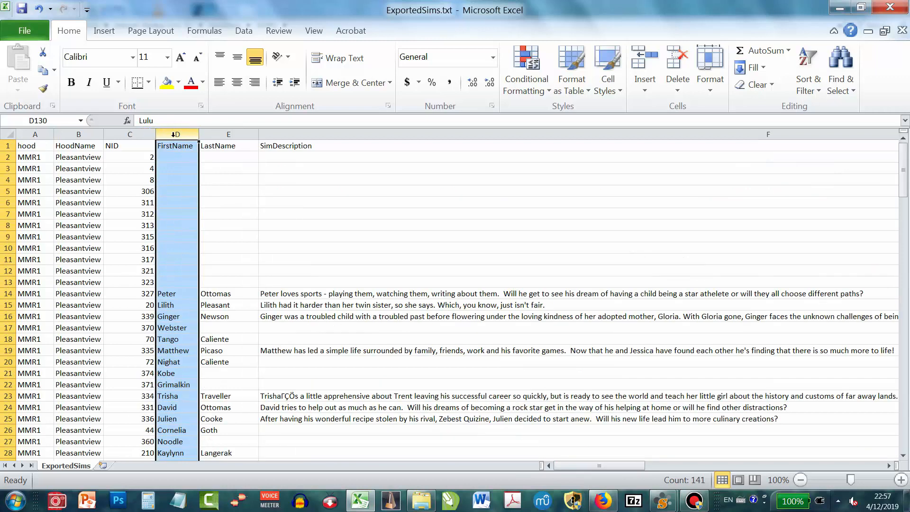
drag(174, 134, 296, 146)
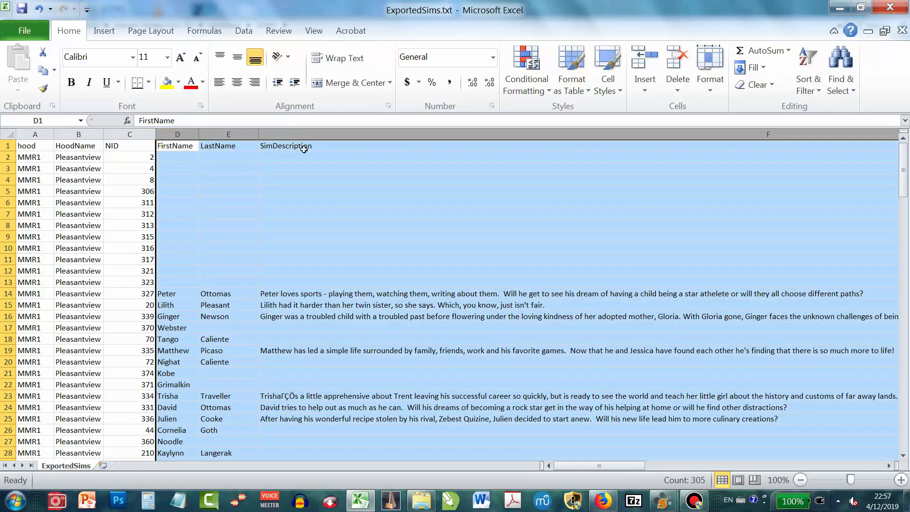
right_click(331, 221)
click(369, 433)
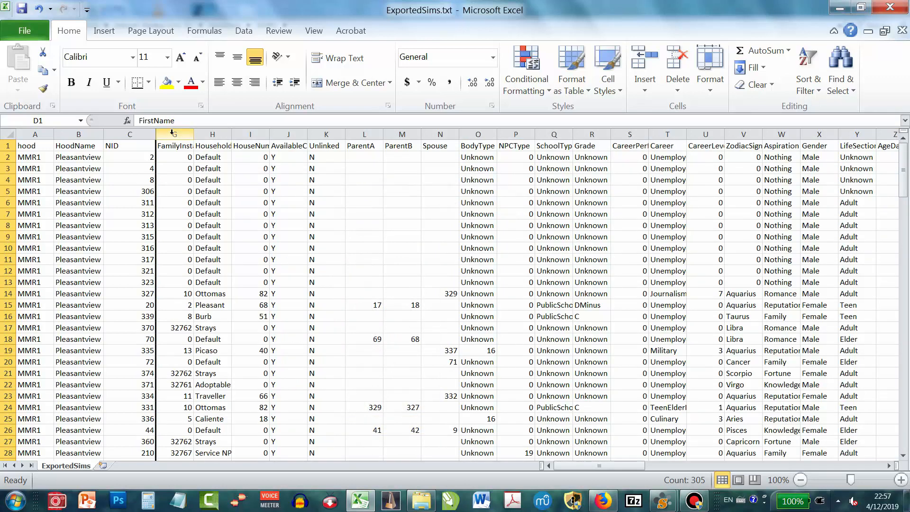
drag(171, 132, 774, 174)
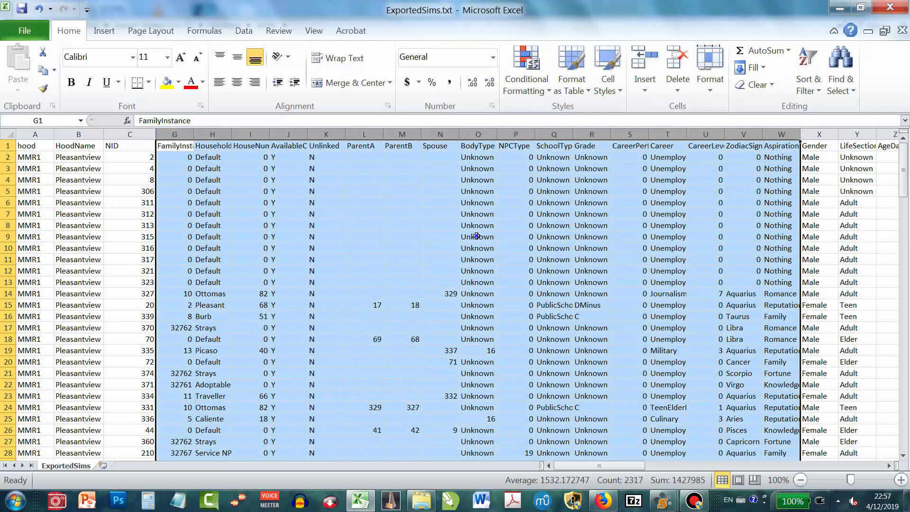
right_click(476, 236)
click(503, 440)
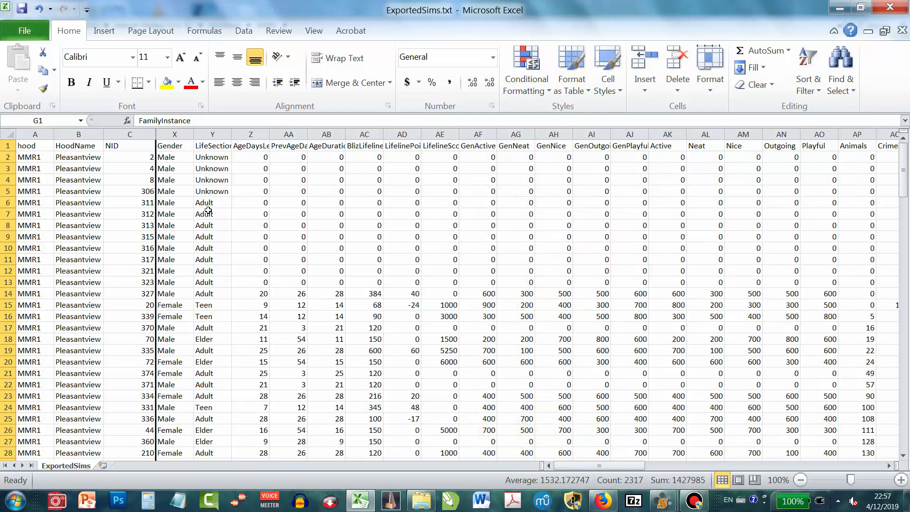
Hide the columns from AgeDaysLeft through UniMajor and from Salary through LifetimeWant.
drag(251, 134, 595, 151)
right_click(431, 247)
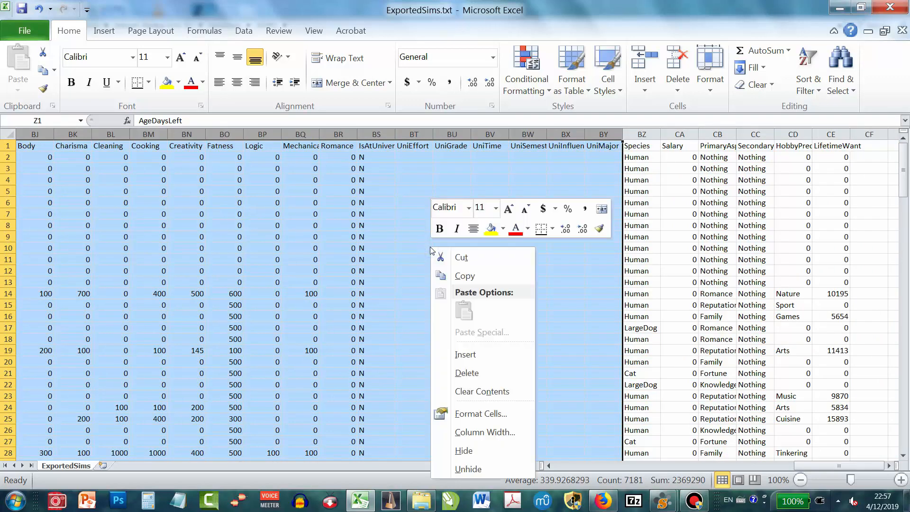
click(460, 448)
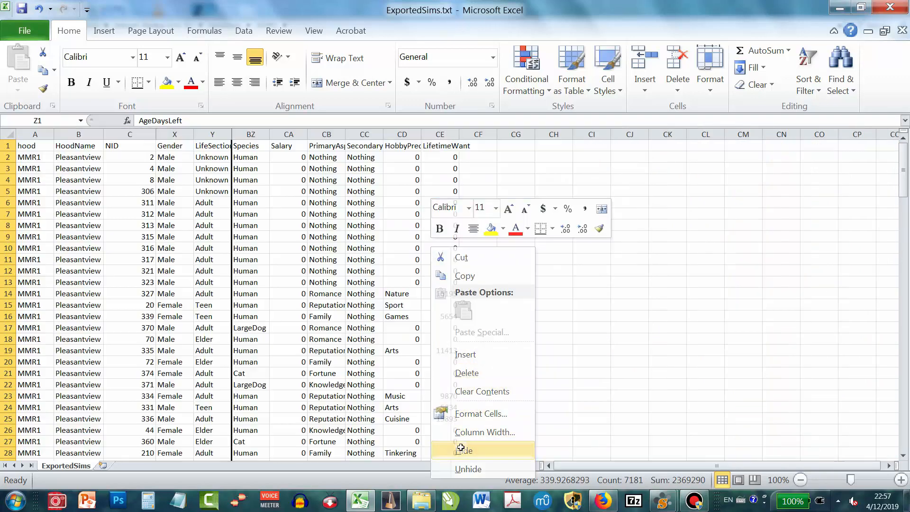
drag(577, 467, 567, 465)
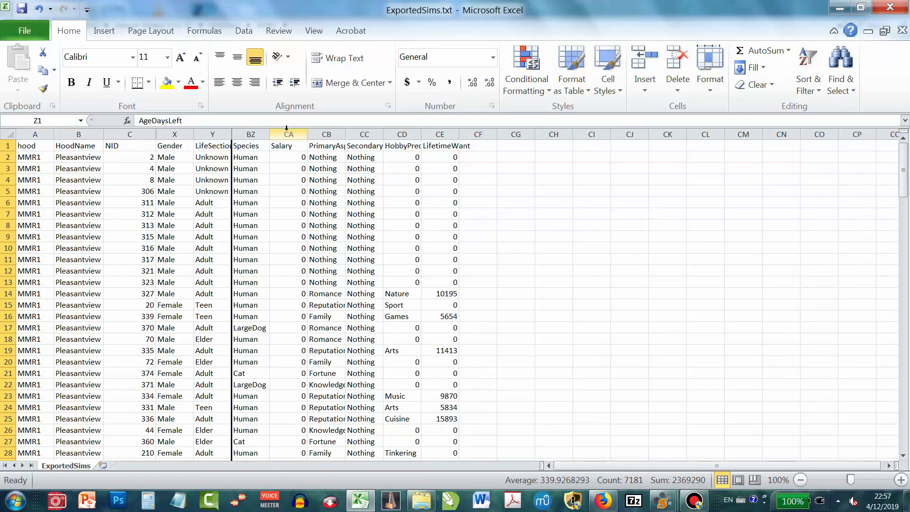
drag(288, 136, 439, 144)
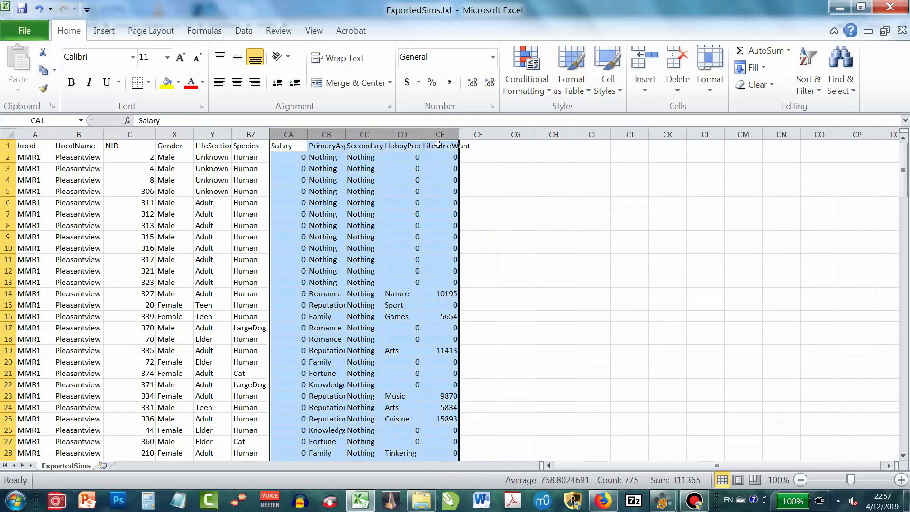
right_click(406, 216)
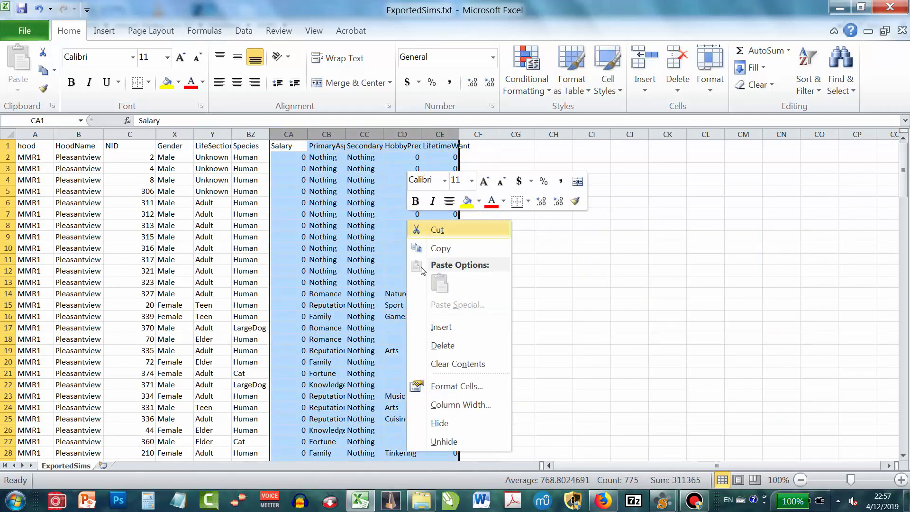
click(440, 422)
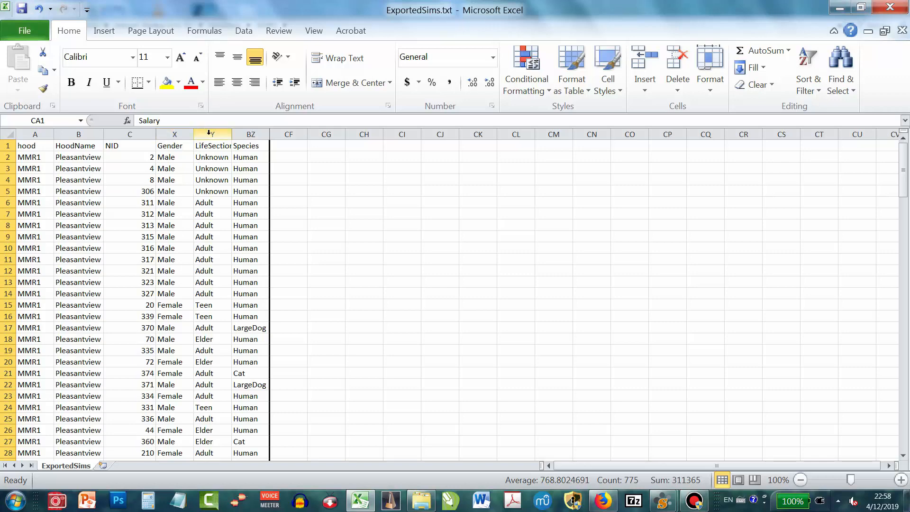
Sort the data by the Species column from A to Z.
click(250, 134)
click(809, 83)
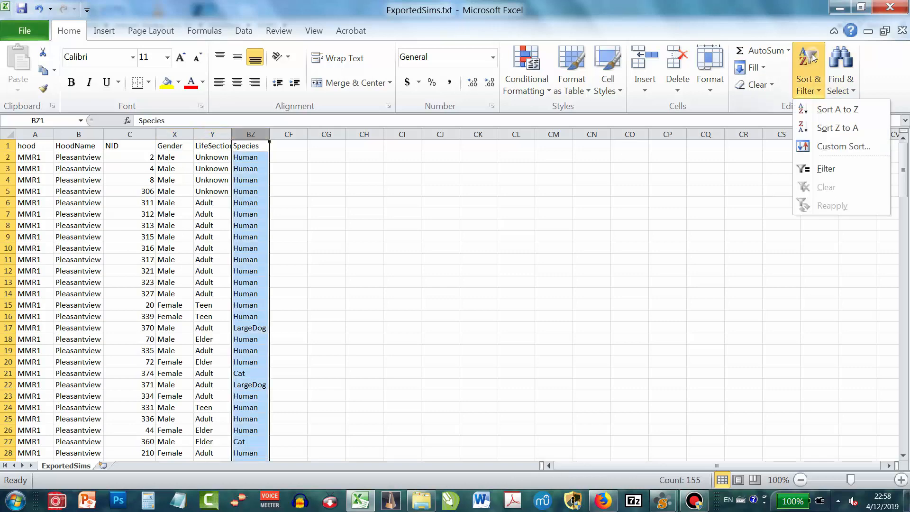
click(837, 110)
Set up a custom sort of the expanded data by Species A to Z, with Gender A to Z as the second level.
click(820, 91)
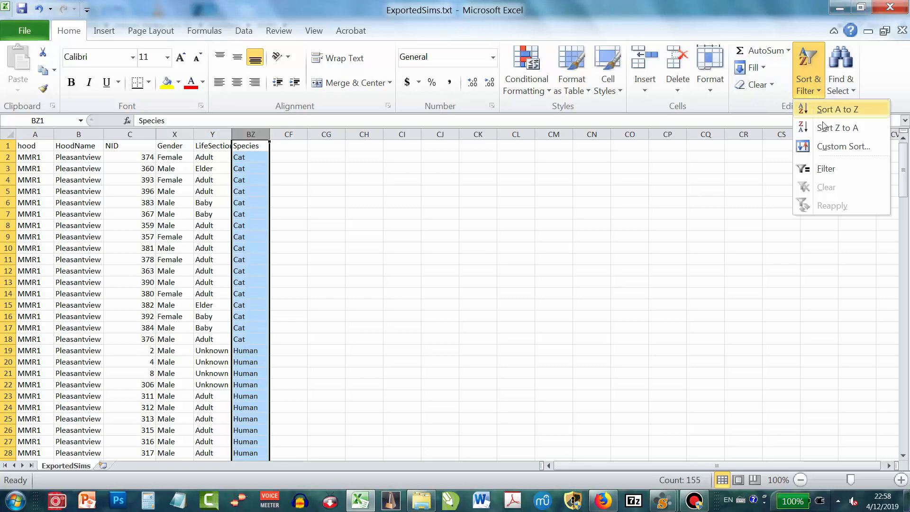
click(827, 148)
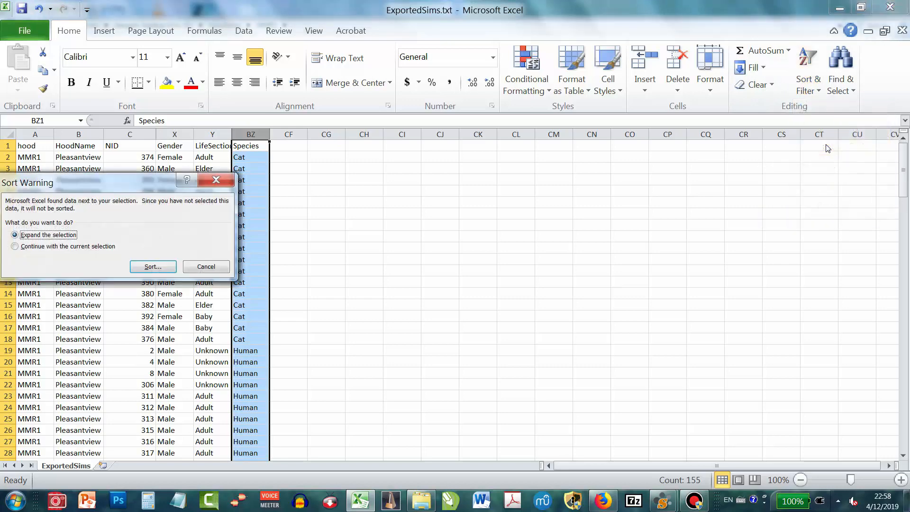
drag(124, 182, 354, 188)
click(382, 272)
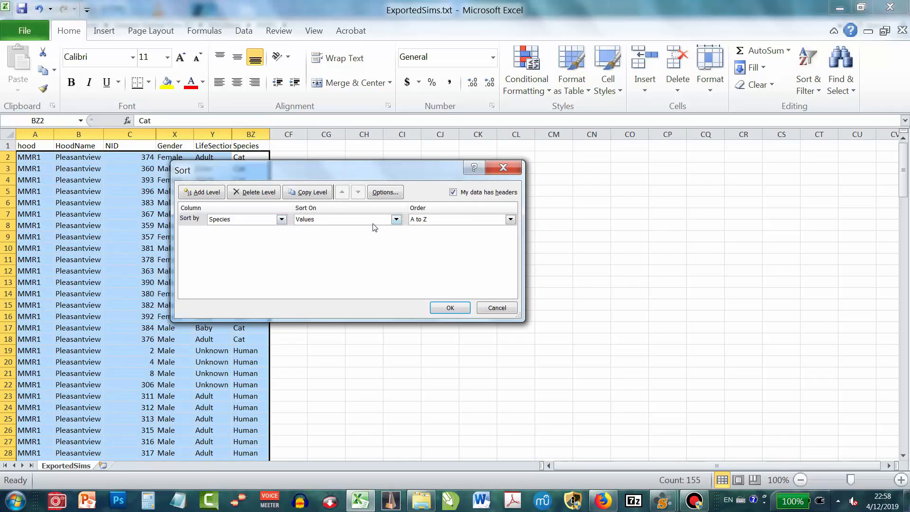
click(202, 192)
click(282, 232)
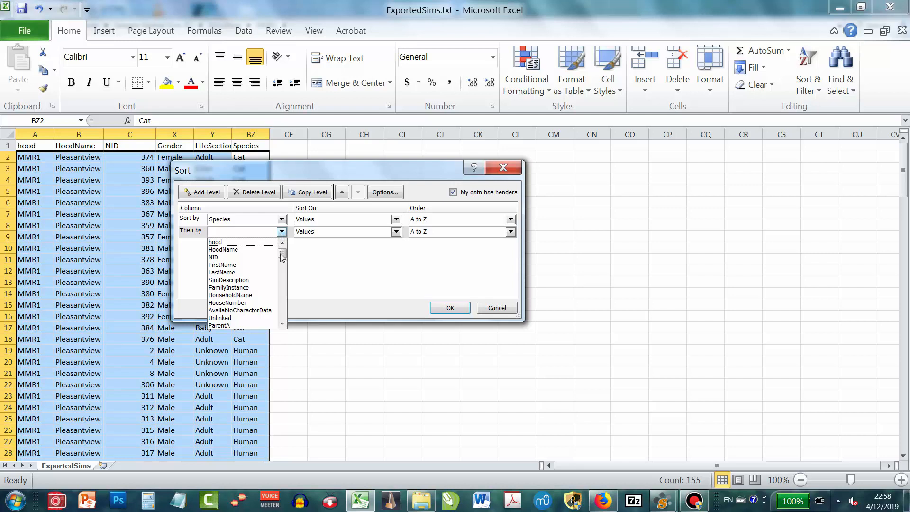
click(282, 325)
click(282, 325)
click(282, 325)
click(282, 325)
click(282, 325)
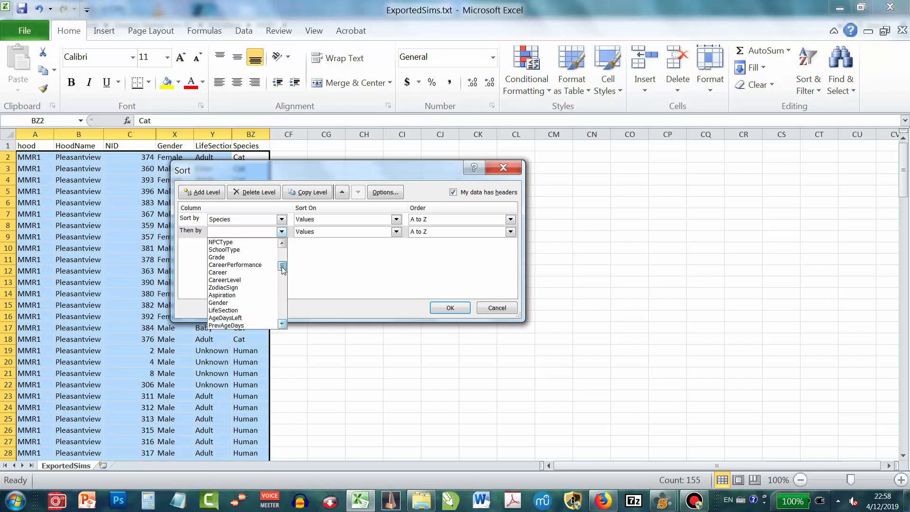
click(240, 309)
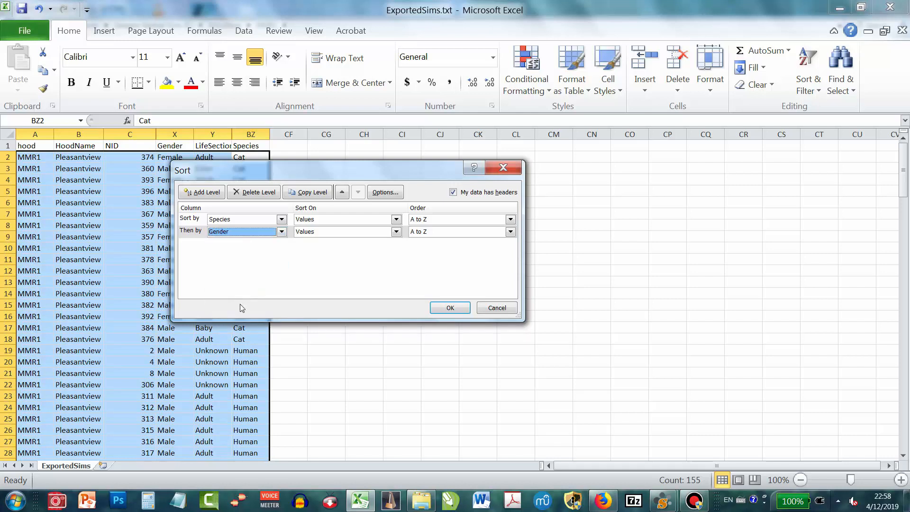
Add LifeSection A to Z as the third sort level and apply the custom sort.
click(215, 193)
click(280, 246)
drag(283, 264, 283, 283)
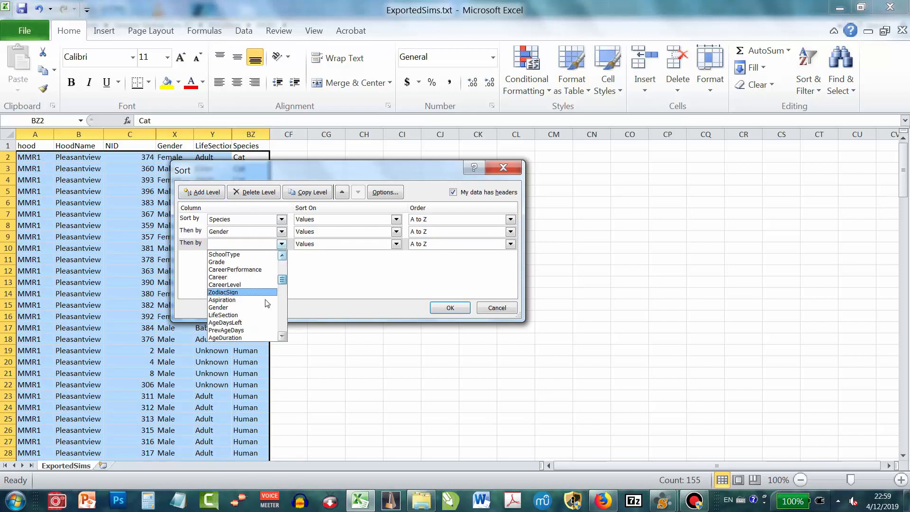
click(255, 315)
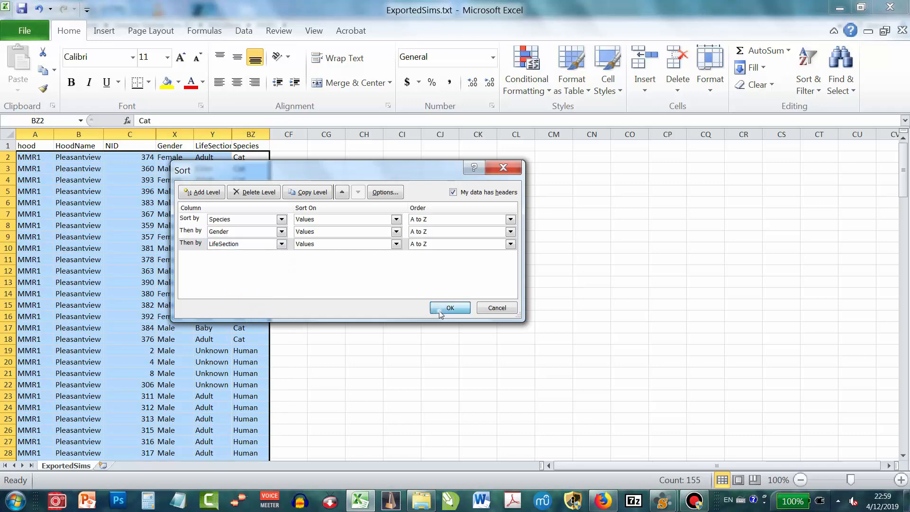
click(450, 308)
Locate the adult male humans in rows 75 to 100 and select the NID-to-Species cells of the Sim with NID 335.
drag(907, 159, 907, 302)
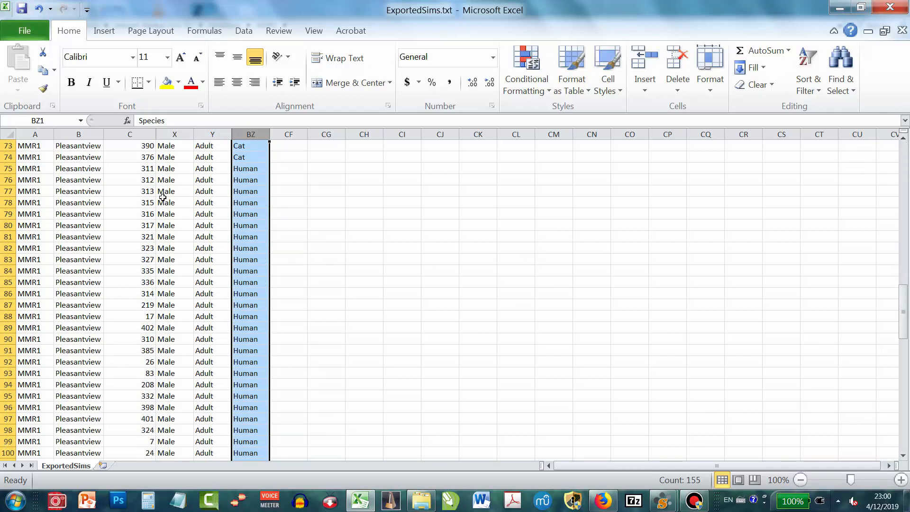
drag(122, 170, 261, 406)
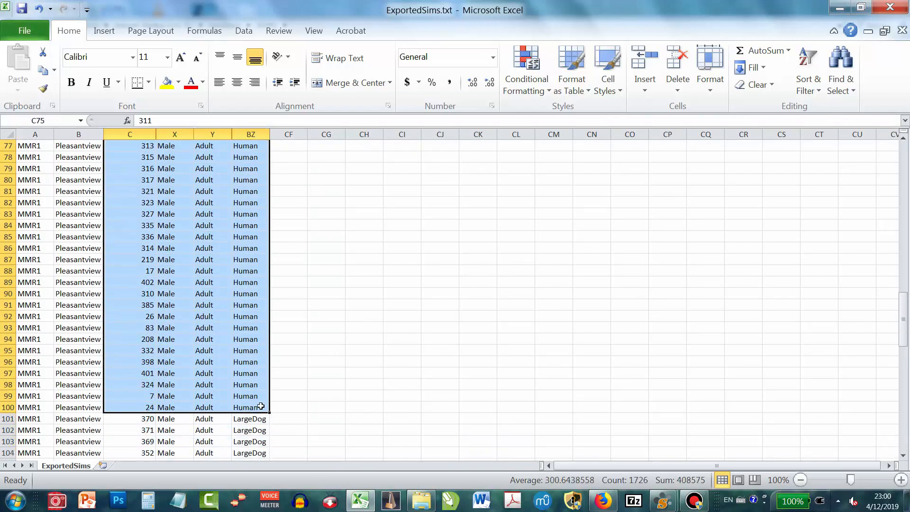
drag(904, 327, 905, 328)
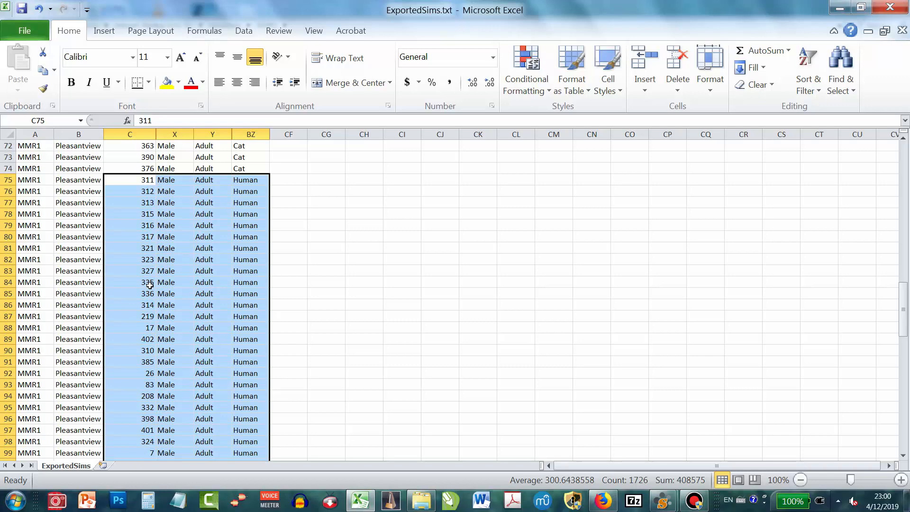
click(128, 283)
drag(119, 284, 236, 282)
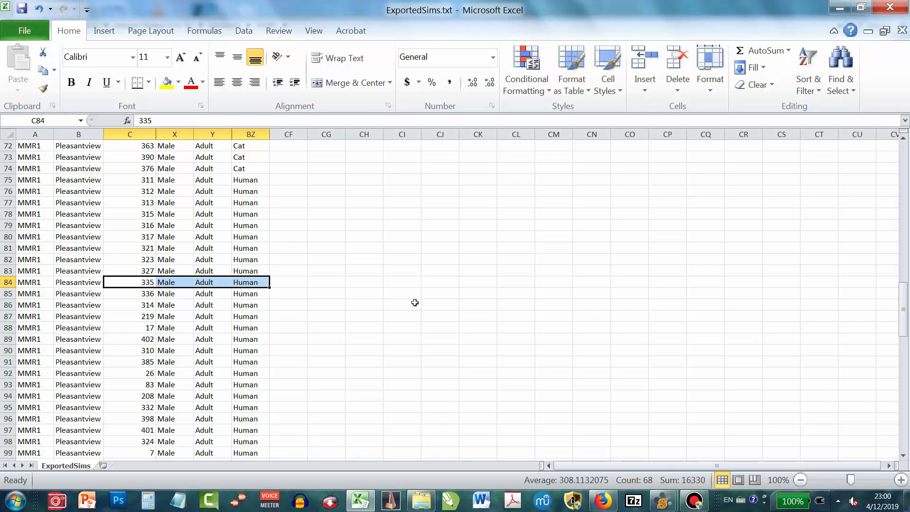
Switch to SimPE and open the Pleasantview neighborhood from the Neighborhood Browser.
mouse_move(658, 502)
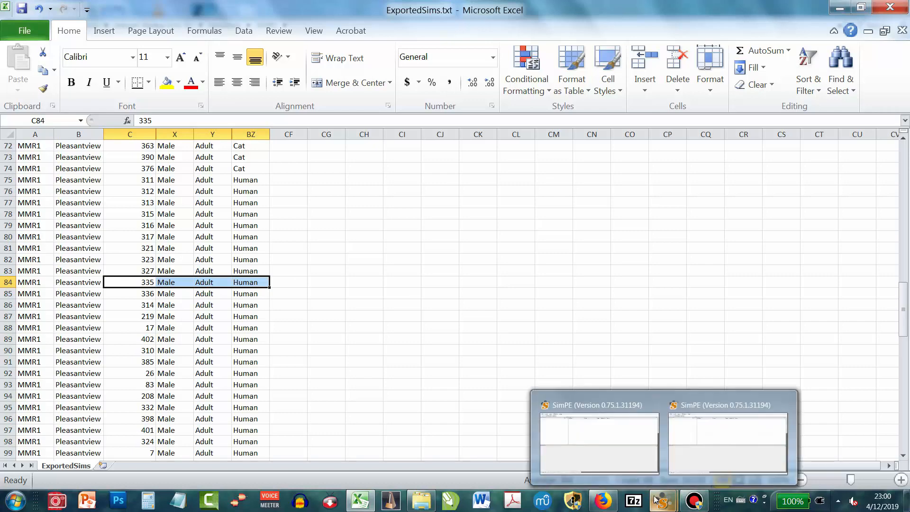
click(630, 462)
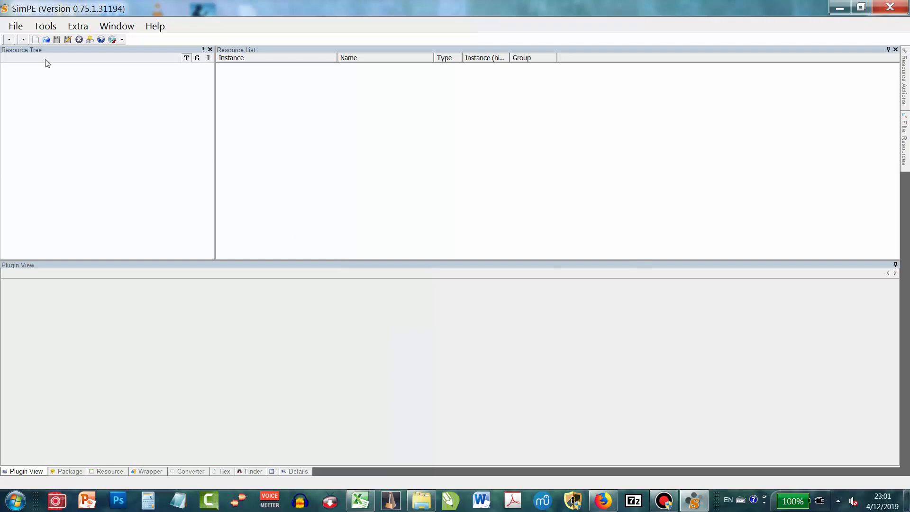
click(45, 25)
mouse_move(53, 41)
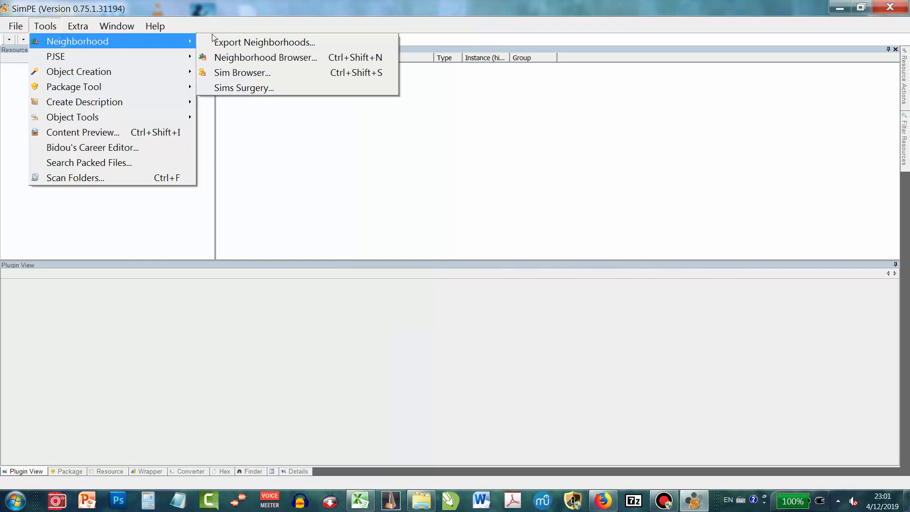
click(247, 58)
click(125, 98)
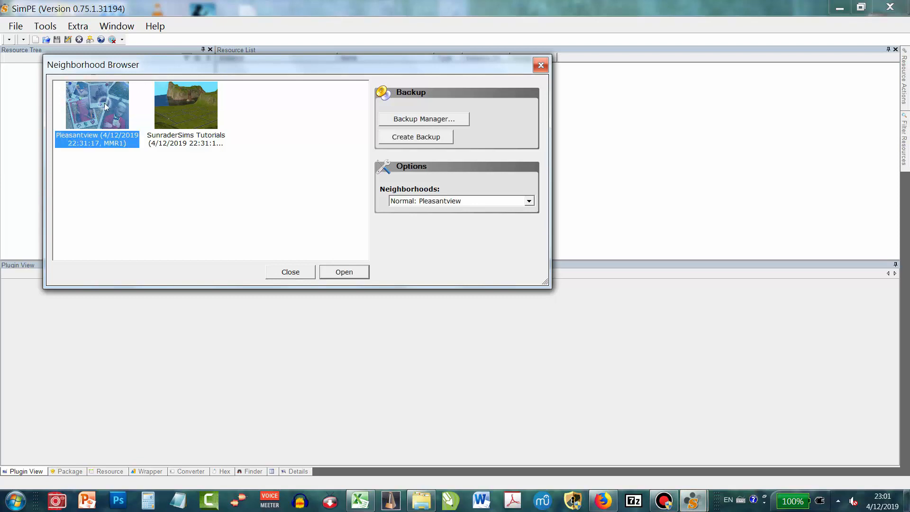
click(343, 273)
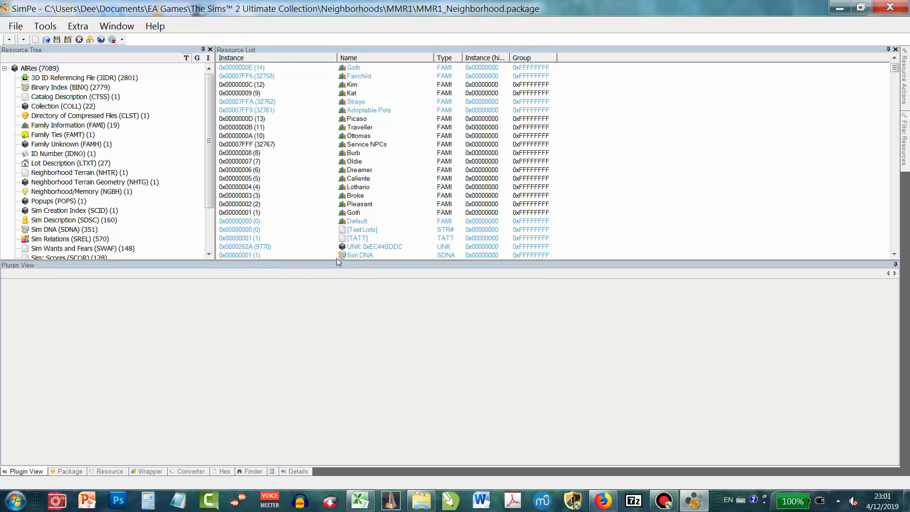
Create a backup of the Pleasantview neighborhood in the Neighborhood Browser and close the browser.
click(48, 27)
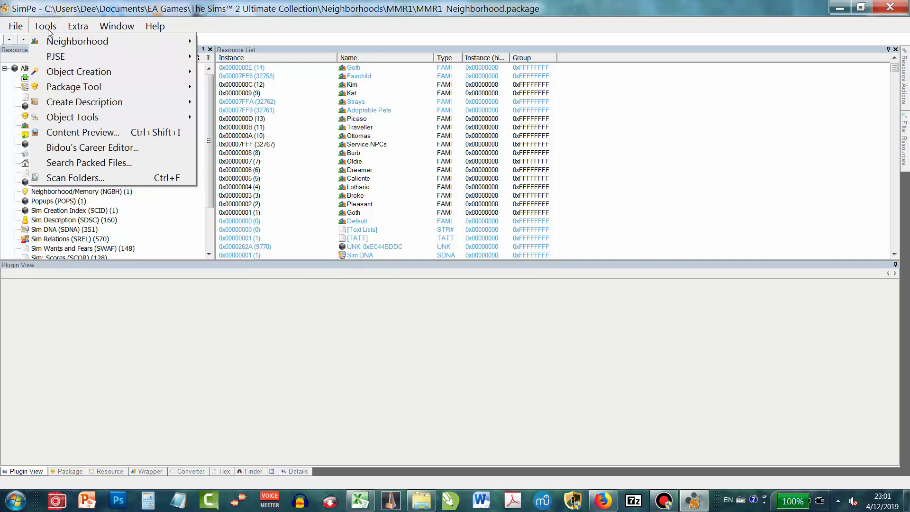
mouse_move(79, 42)
click(248, 58)
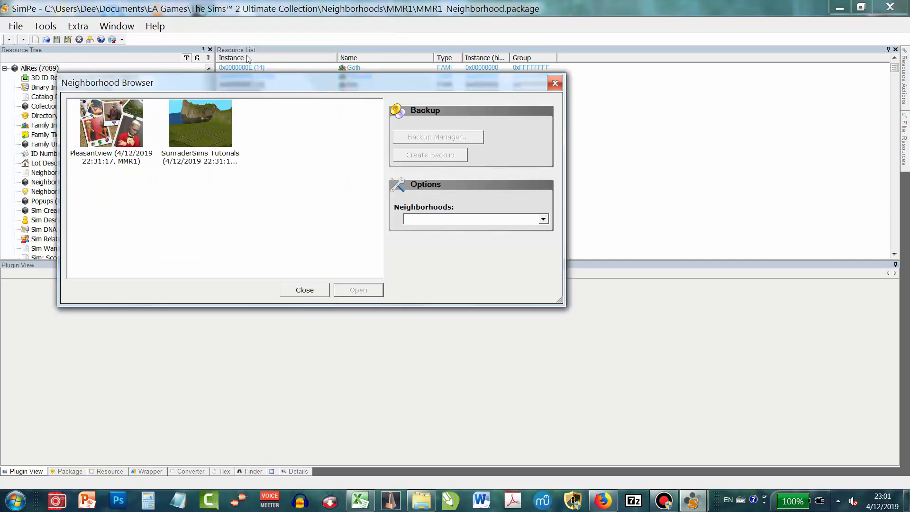
click(133, 124)
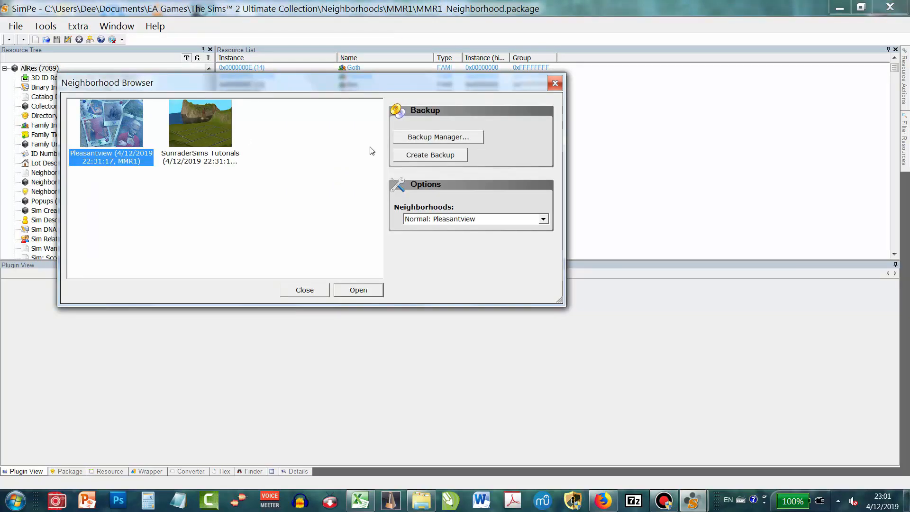
click(401, 151)
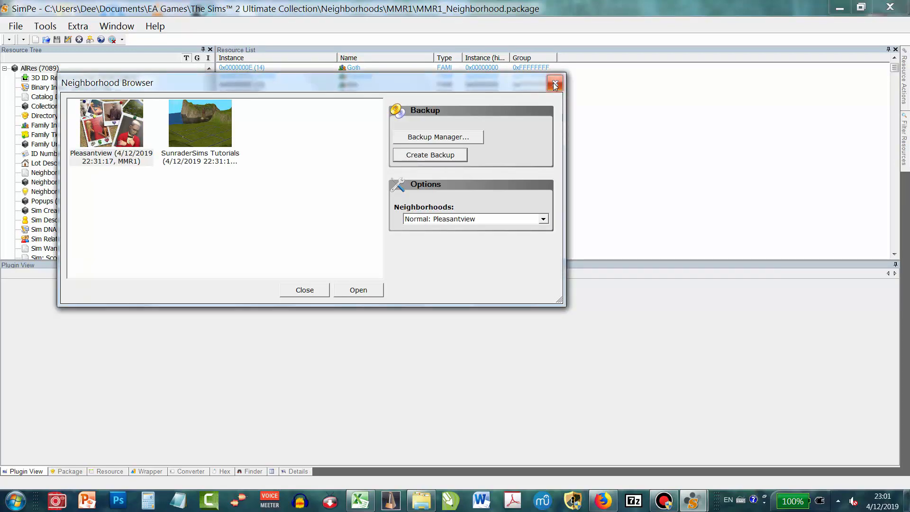
click(555, 84)
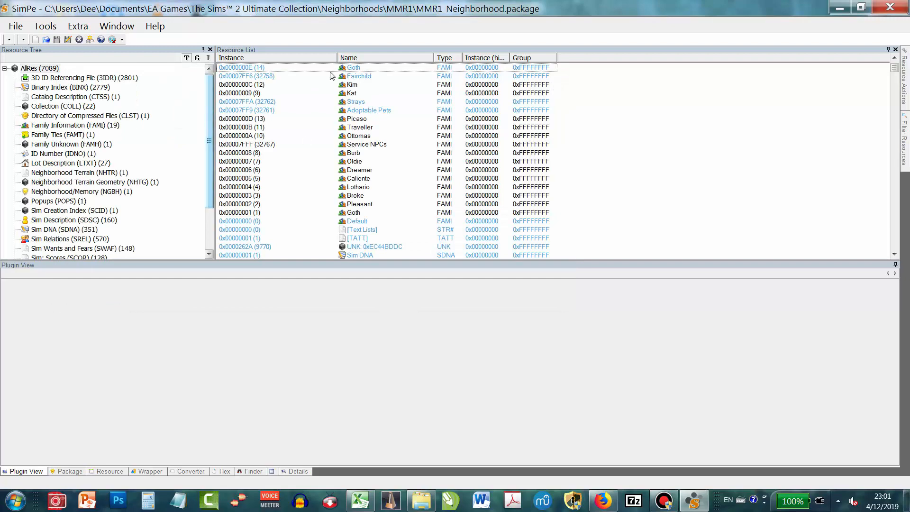
Open the Sim Description of Samantha Ottomas and bring up her memories.
click(61, 221)
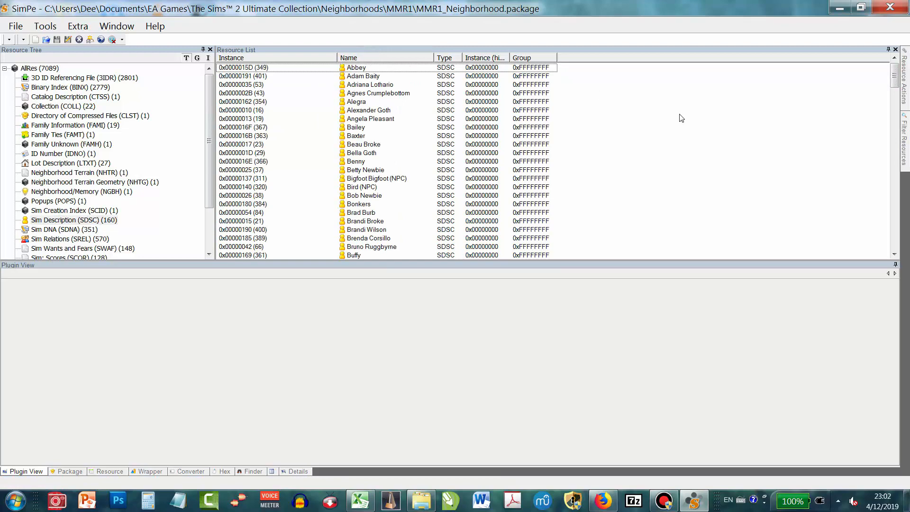
drag(891, 78, 889, 223)
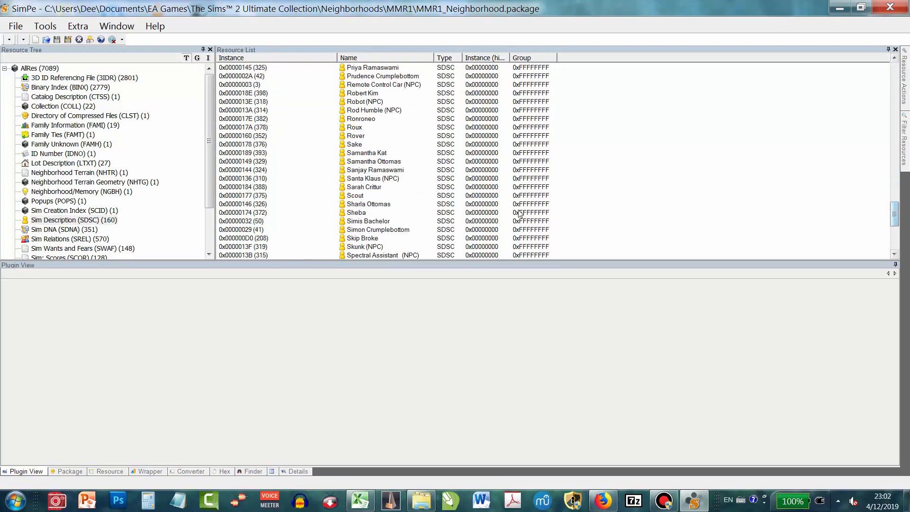
click(352, 164)
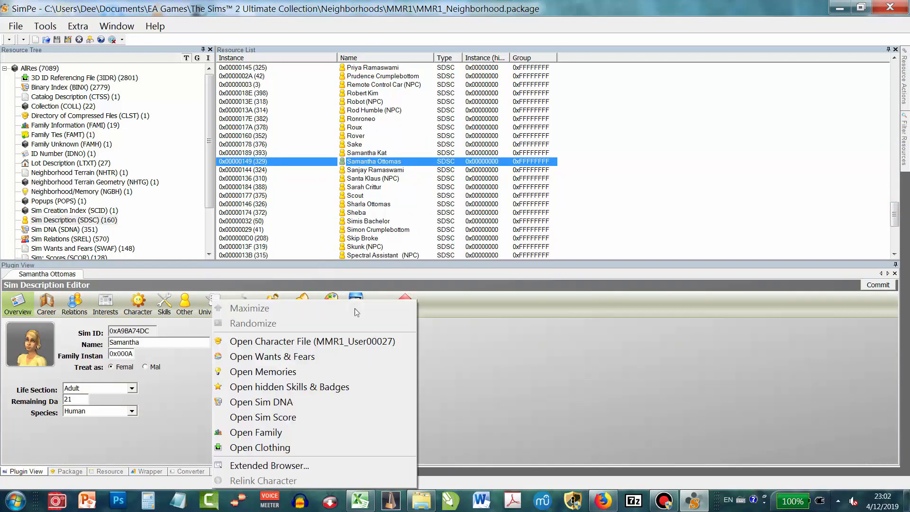
click(356, 310)
click(308, 375)
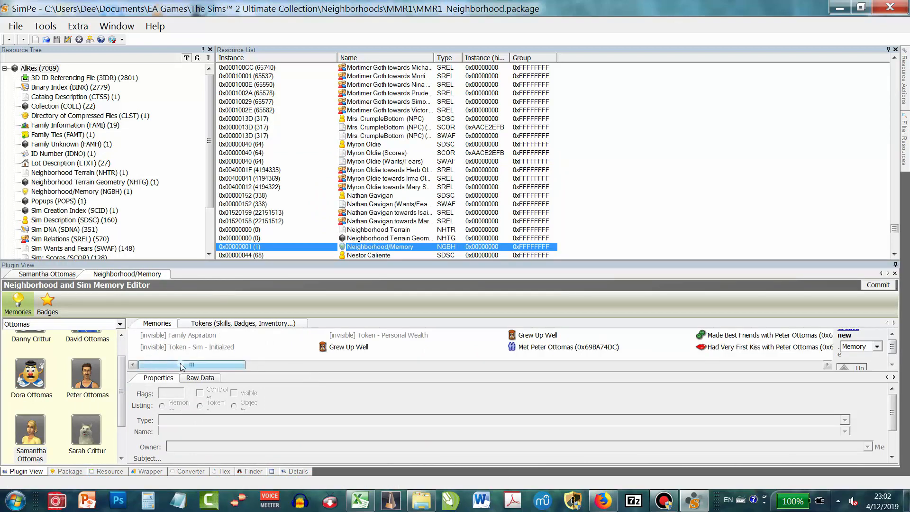
Select the invisible Controller - Pregnancy token in Samantha's memories and enlarge the memory editor pane.
drag(177, 365, 685, 383)
click(592, 335)
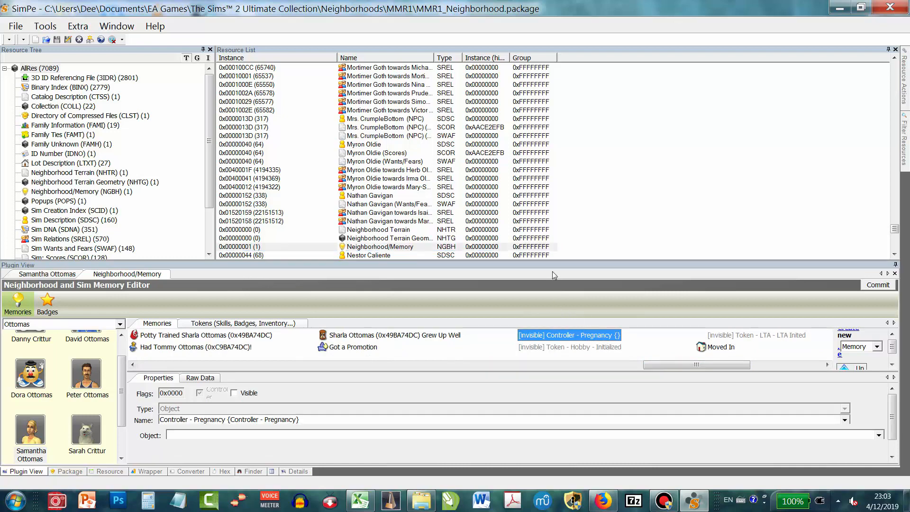
drag(551, 260, 547, 164)
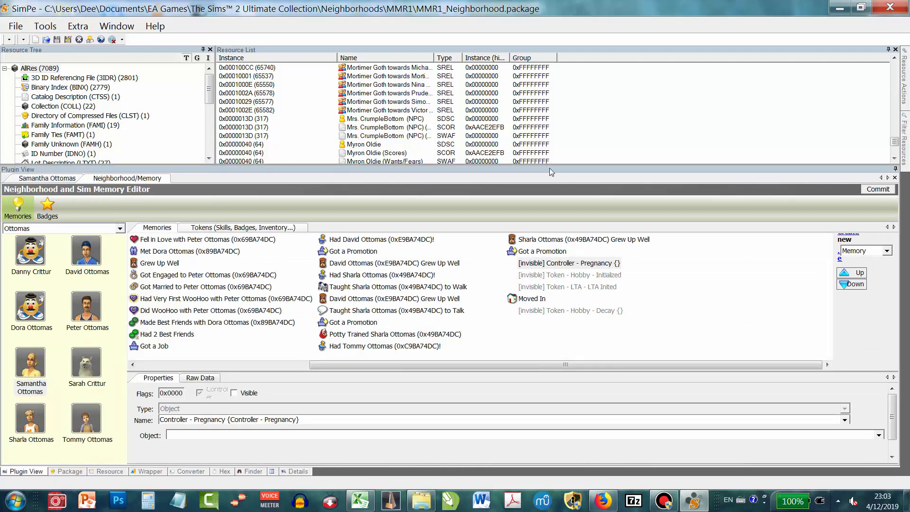
click(568, 264)
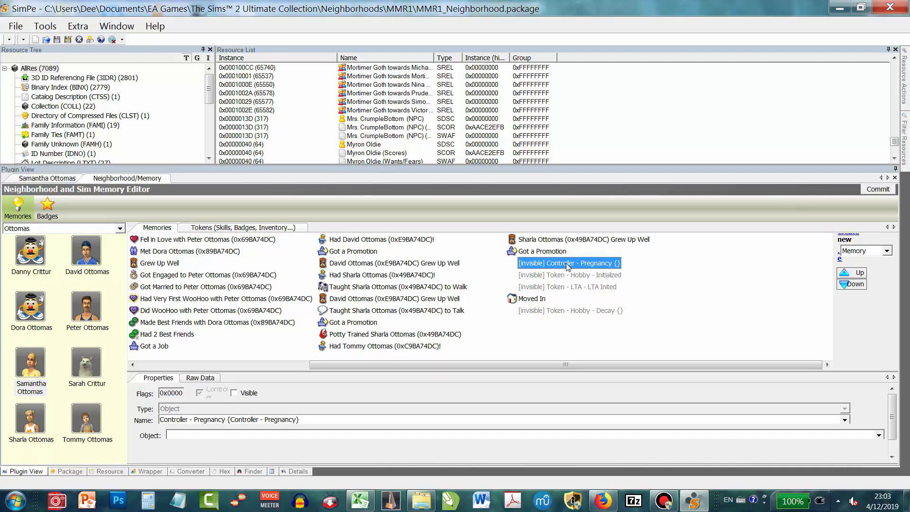
Show the pregnancy token's raw data in an enlarged pane and open the Father Sim NID value for editing.
click(201, 377)
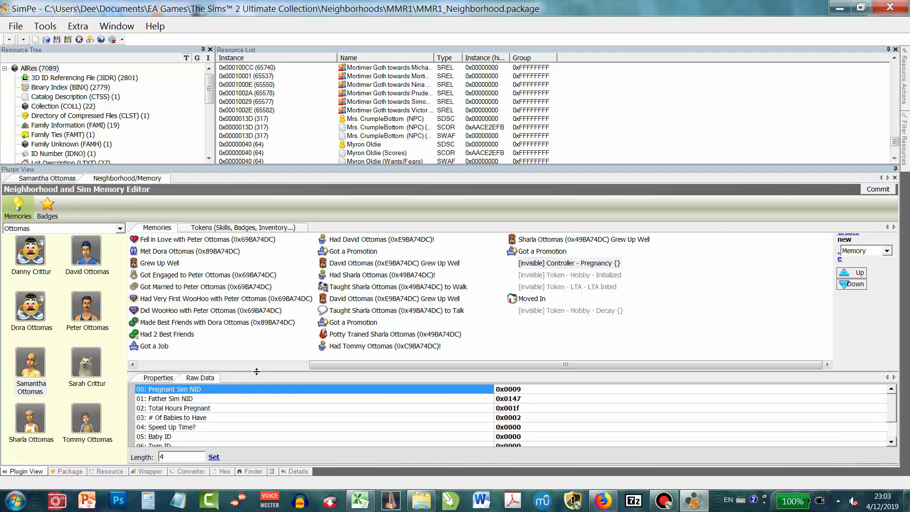
drag(257, 372, 261, 294)
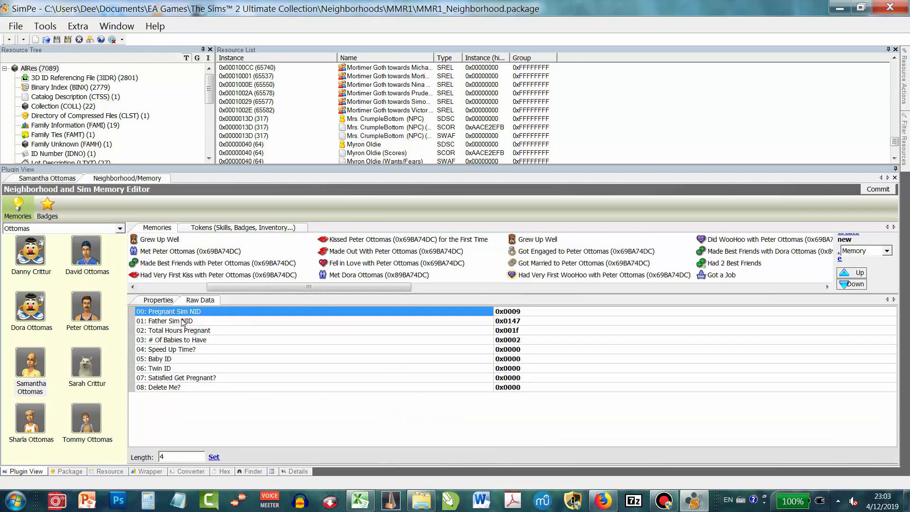
click(516, 321)
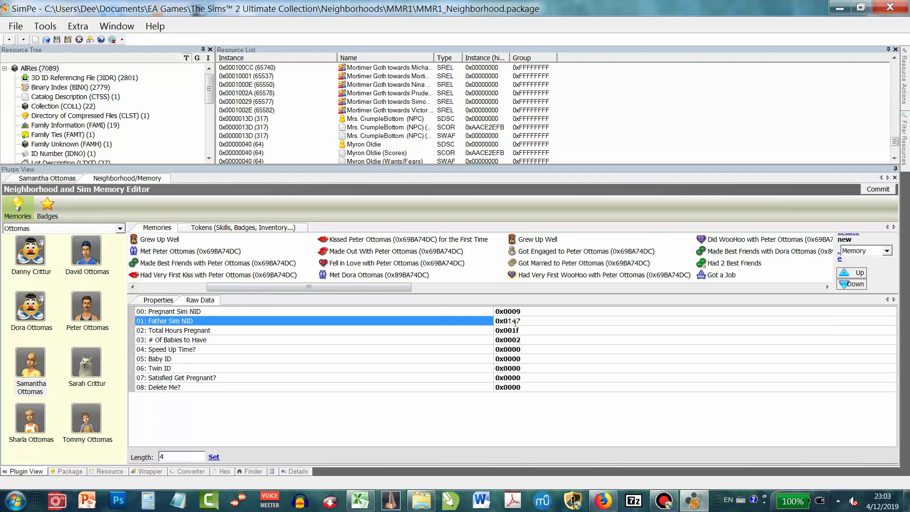
click(516, 322)
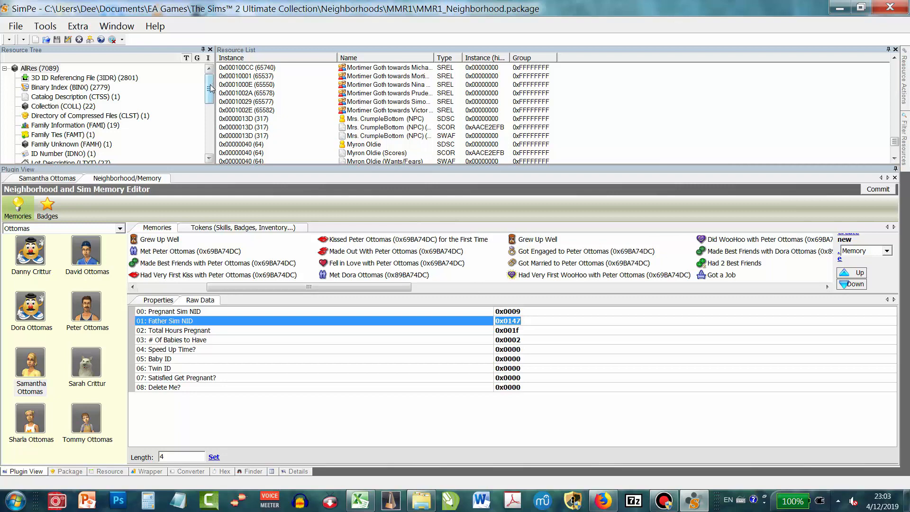
List the Sim Description resources by instance and look up the Sim matching the Father Sim NID 0x0147.
drag(212, 87, 212, 113)
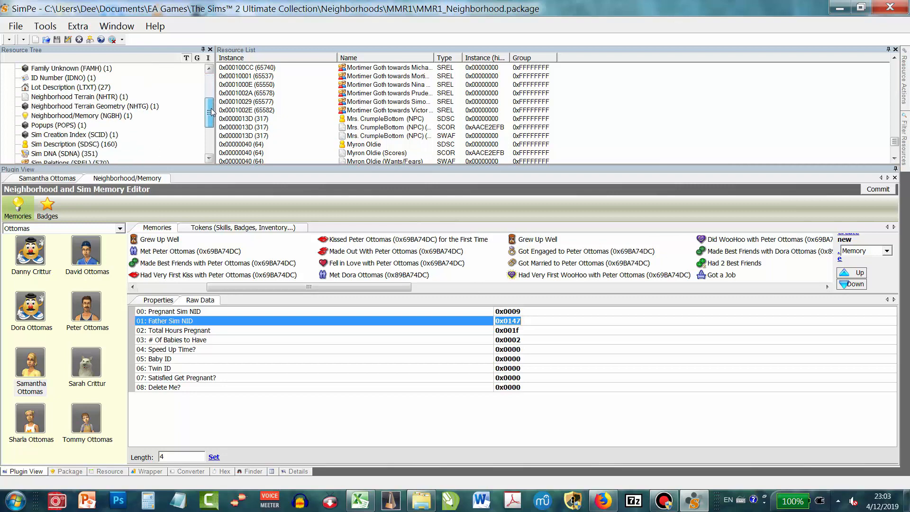
click(99, 145)
drag(895, 69, 900, 112)
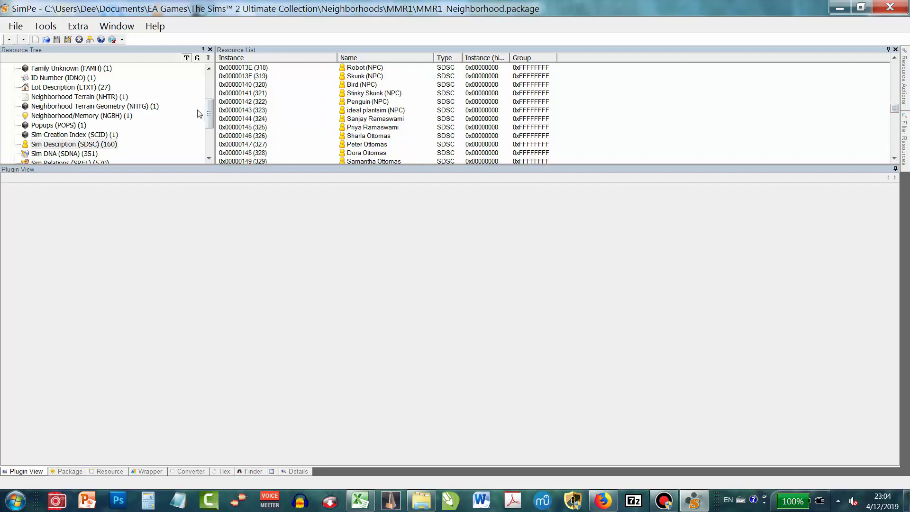
drag(209, 114, 210, 141)
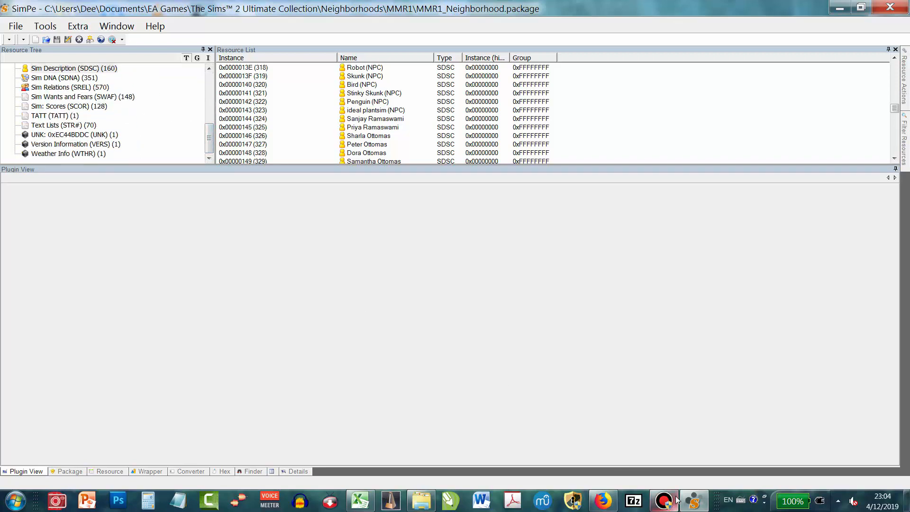
click(370, 507)
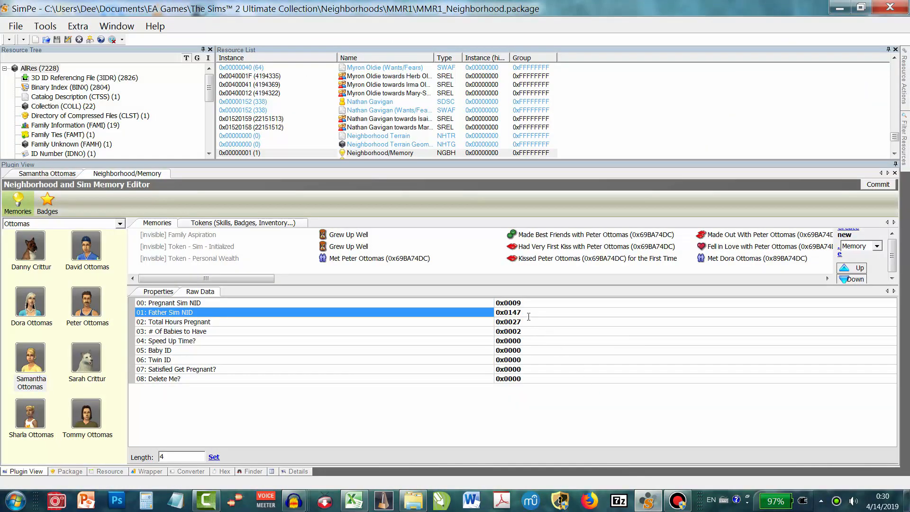
Set the Father Sim NID of Samantha Ottomas's pregnancy token to 0x014f and commit the change.
drag(508, 313, 521, 314)
text(14f)
click(872, 188)
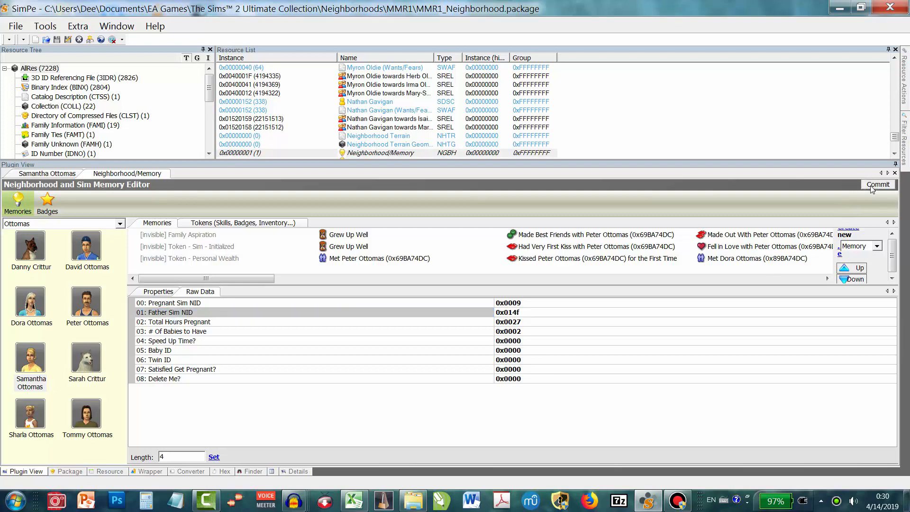
Save the MMR1_Neighborhood.package file and close it.
click(15, 25)
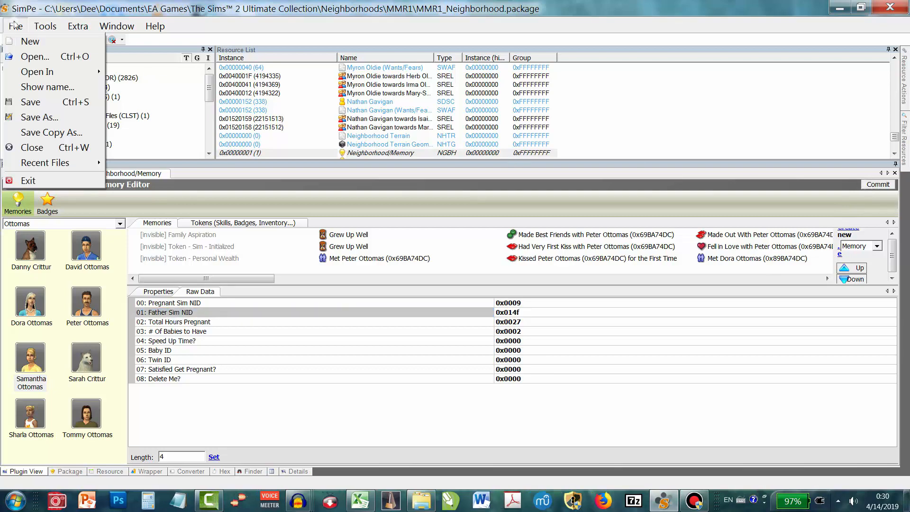
click(30, 102)
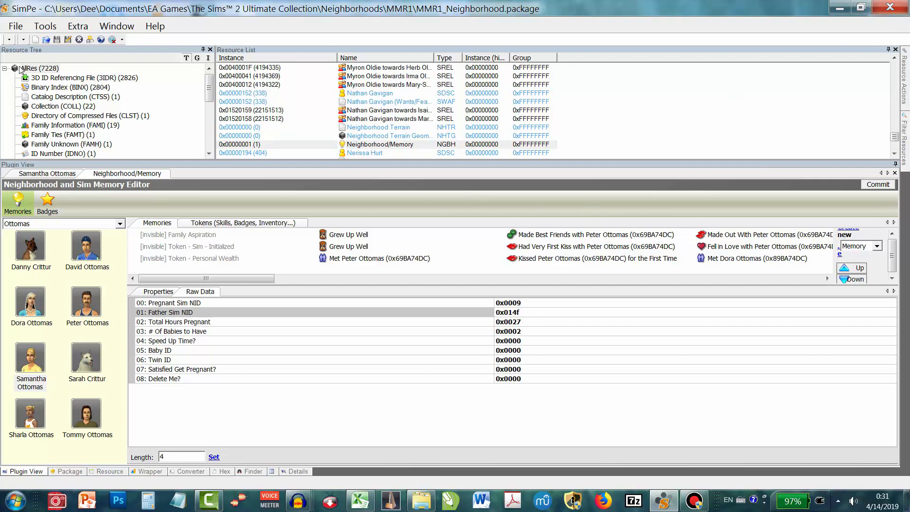
click(15, 26)
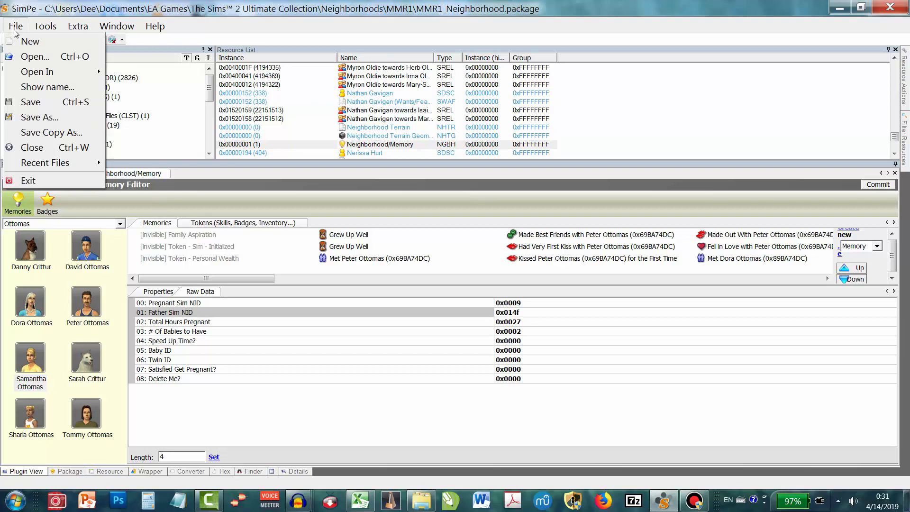
click(34, 147)
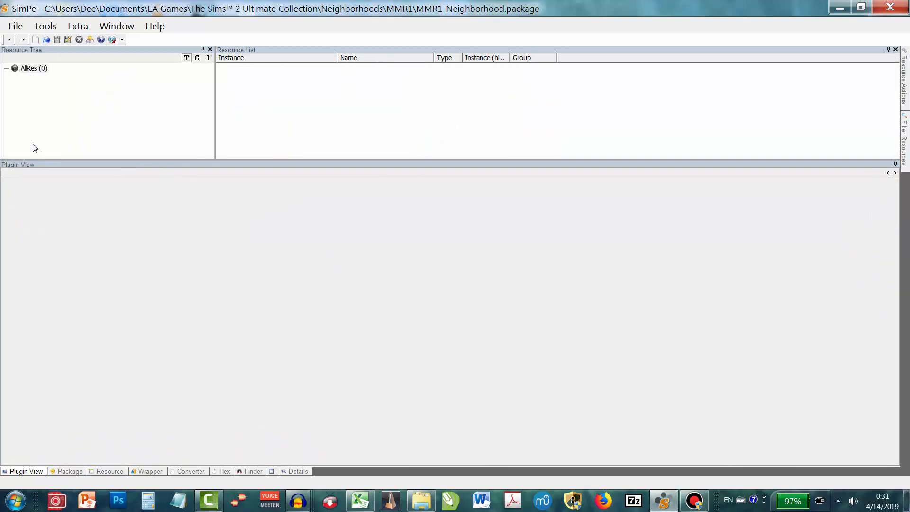